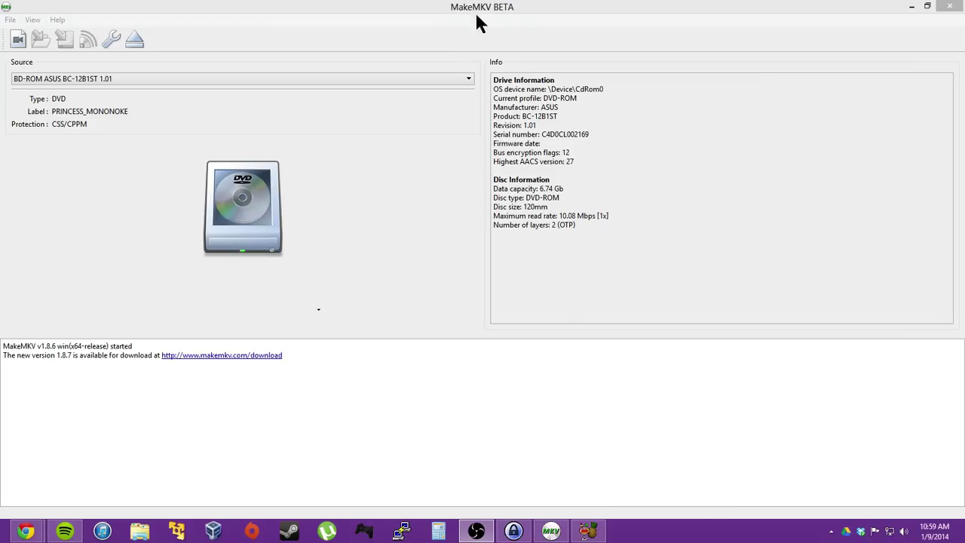
Bring Chrome forward on the makemkv.com tab and scroll through its home page.
{"action": "mouse_move", "coordinate": [26, 531]}
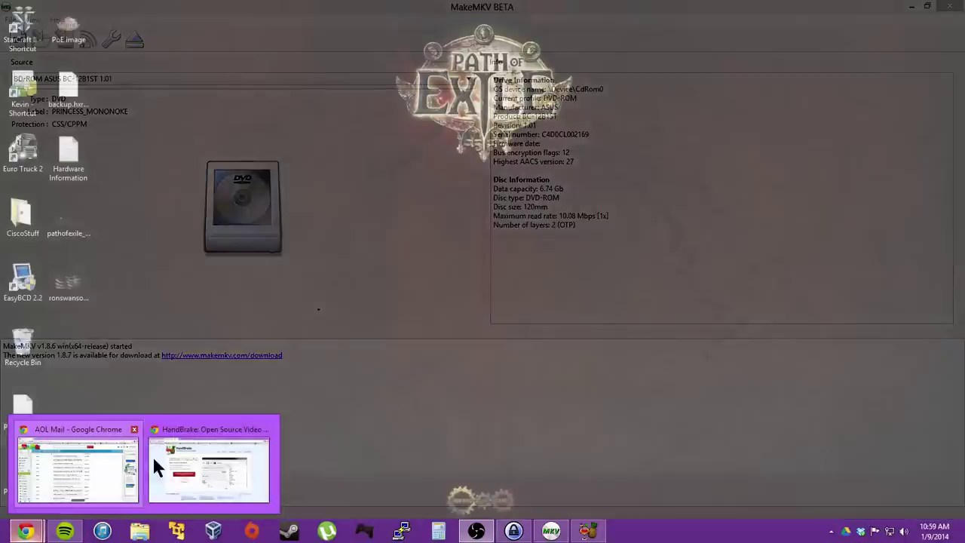
{"action": "left_click", "coordinate": [153, 455]}
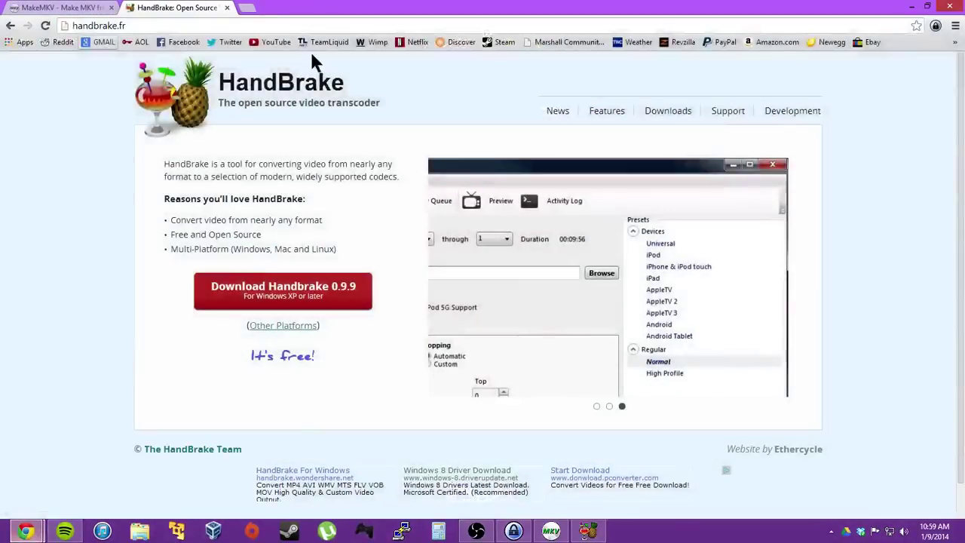
{"action": "left_click", "coordinate": [97, 9]}
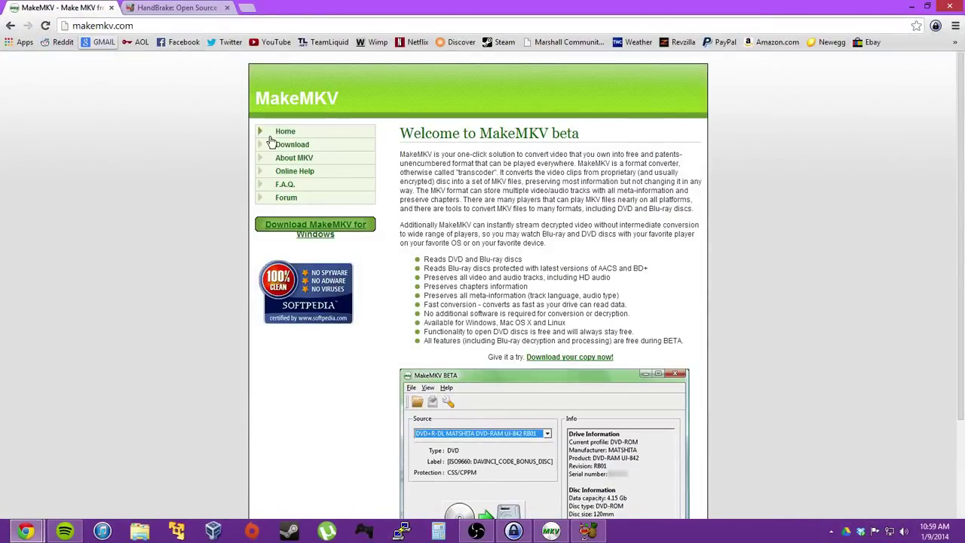
{"action": "scroll", "coordinate": [636, 198], "scroll_direction": "down", "scroll_amount": 3}
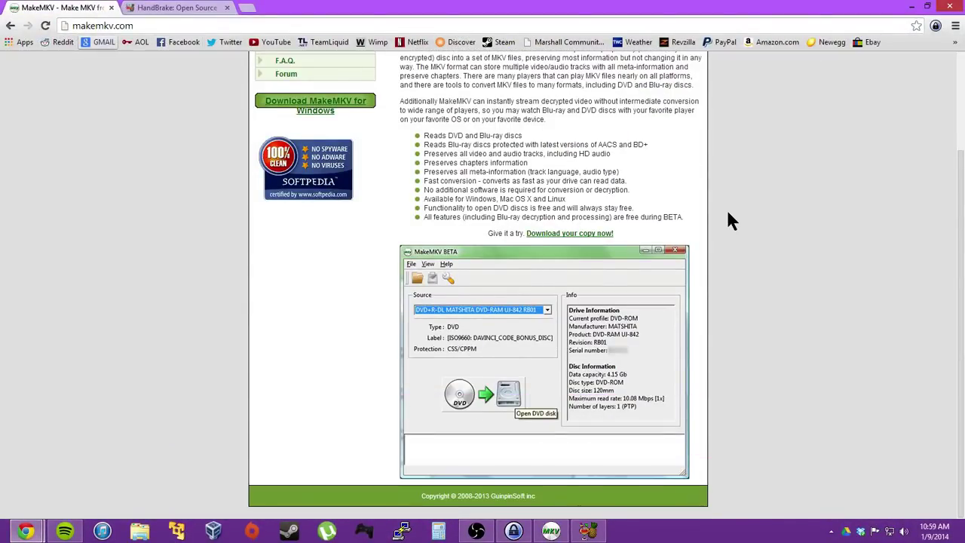
{"action": "scroll", "coordinate": [730, 220], "scroll_direction": "up", "scroll_amount": 3}
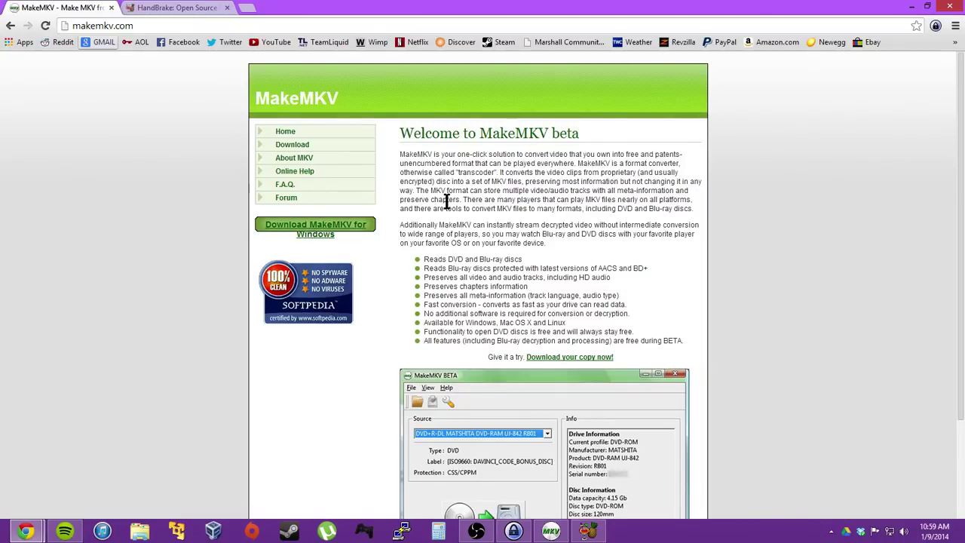
Open the Download page in a new tab, start the MakeMKV 1.8.7 Windows installer, then cancel it.
{"action": "middle_click", "coordinate": [292, 144]}
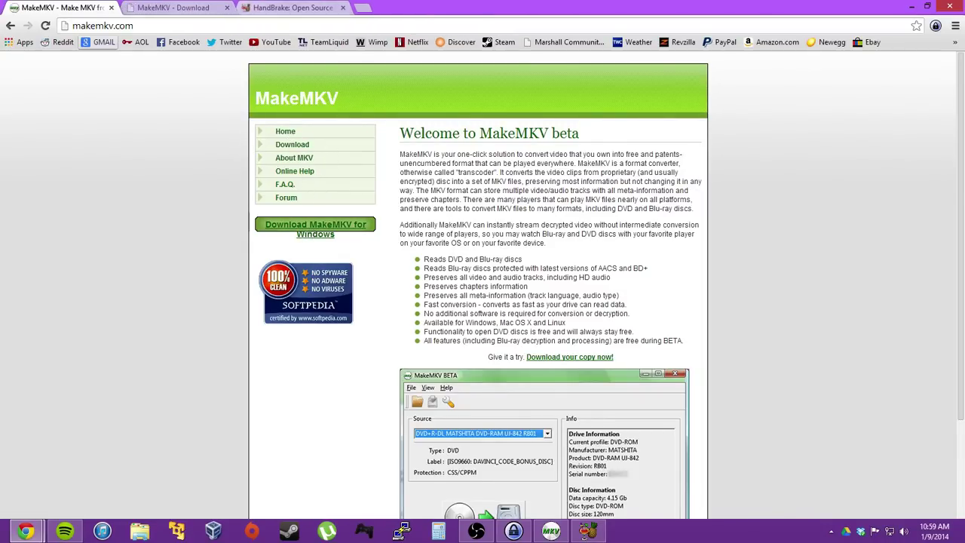
{"action": "key", "text": "ctrl+Tab"}
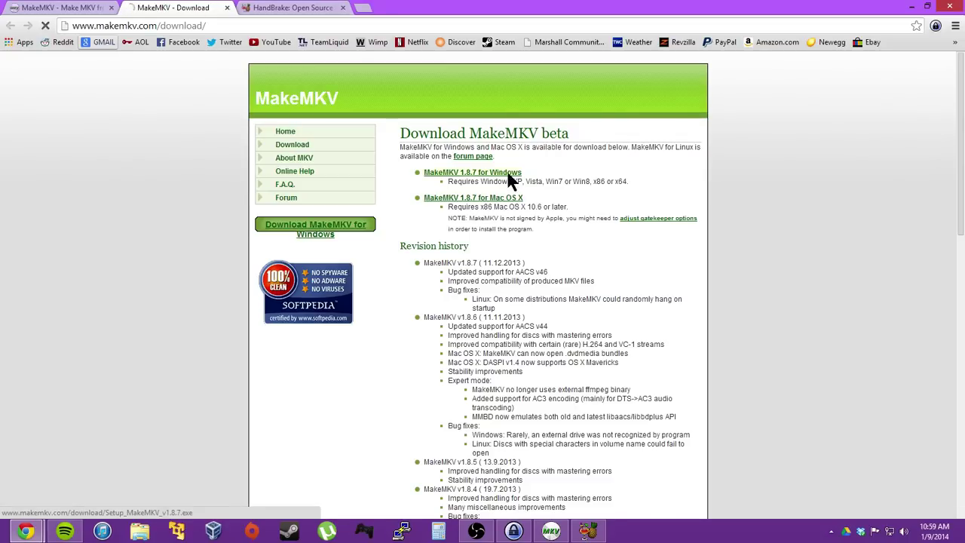
{"action": "left_click", "coordinate": [507, 172]}
{"action": "left_click", "coordinate": [121, 503]}
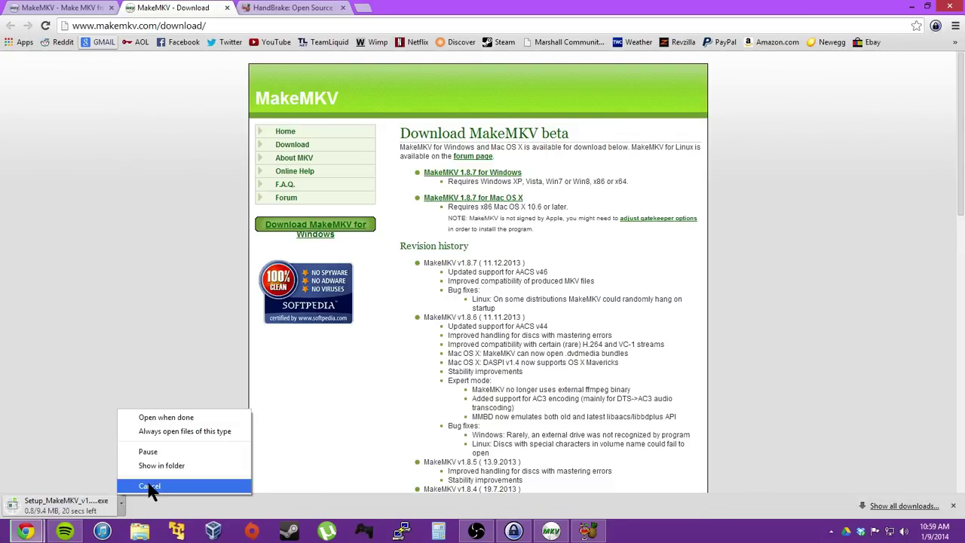
{"action": "left_click", "coordinate": [132, 485]}
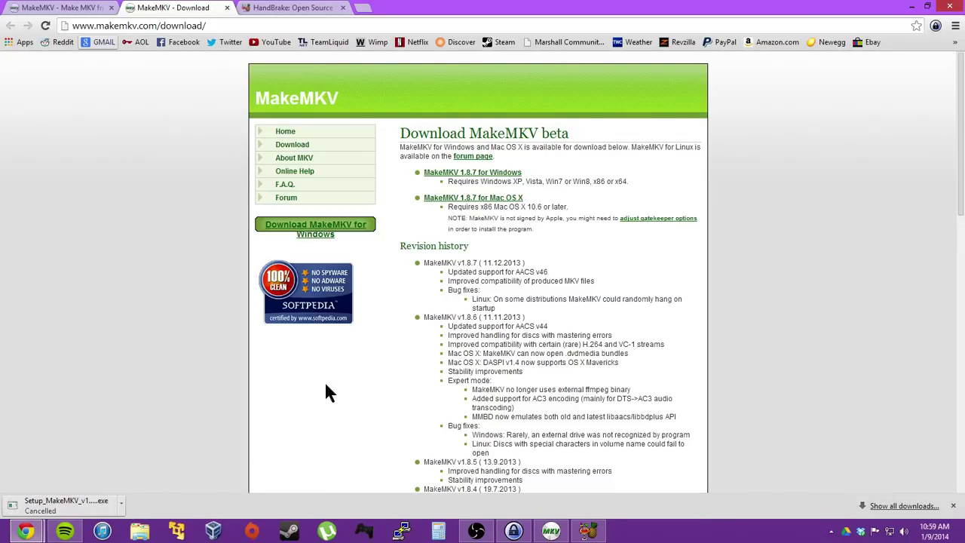
Read the About MKV page, then return to the MakeMKV home page.
{"action": "left_click", "coordinate": [297, 161]}
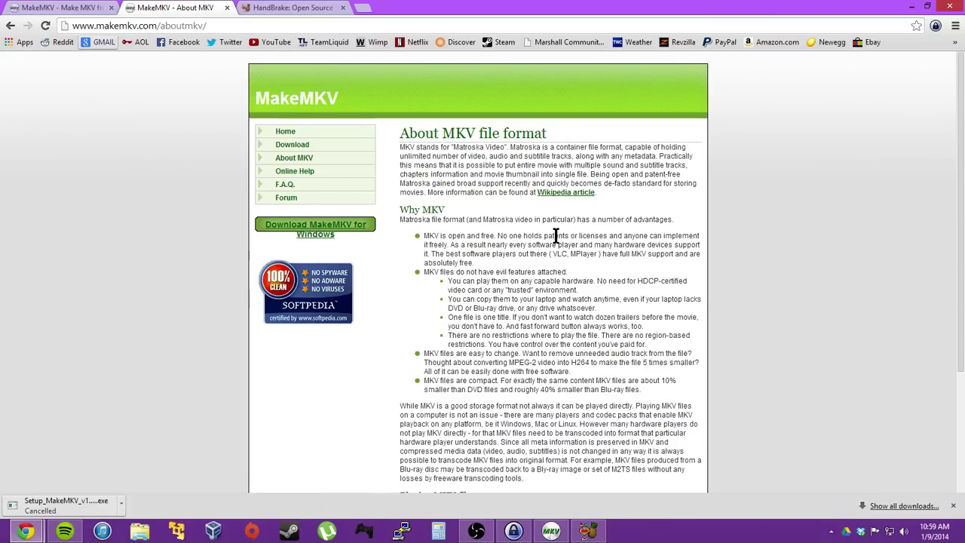
{"action": "scroll", "coordinate": [556, 240], "scroll_direction": "down", "scroll_amount": 3}
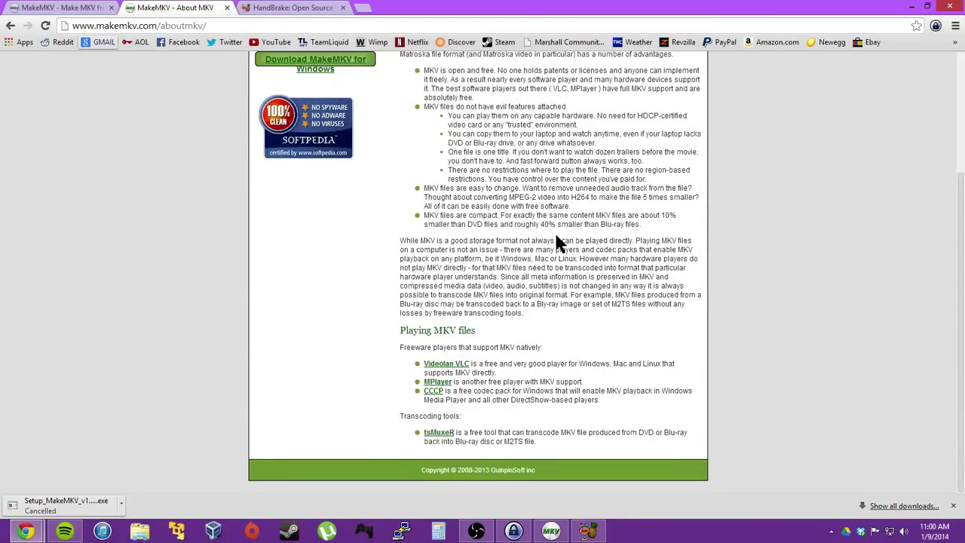
{"action": "scroll", "coordinate": [556, 240], "scroll_direction": "up", "scroll_amount": 3}
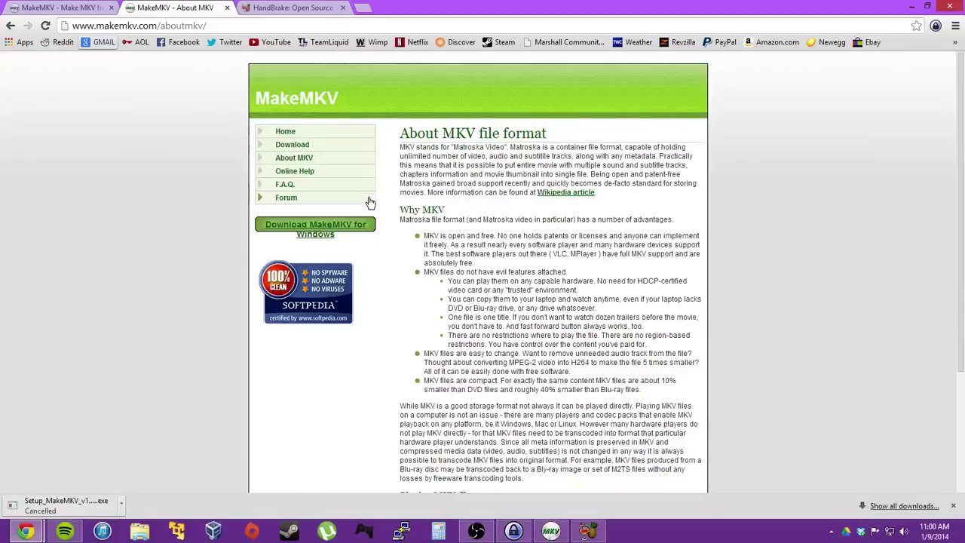
{"action": "left_click", "coordinate": [291, 133]}
{"action": "scroll", "coordinate": [526, 207], "scroll_direction": "down", "scroll_amount": 2}
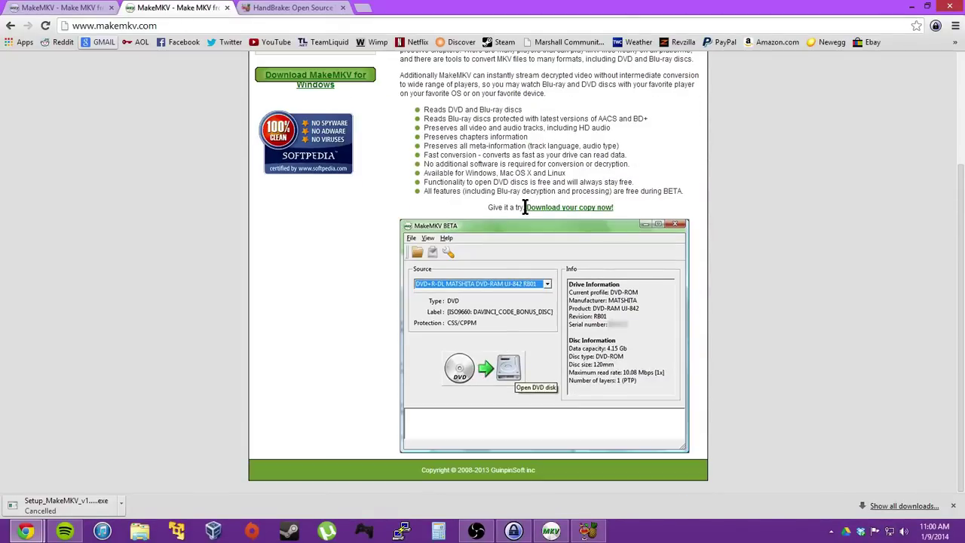
{"action": "scroll", "coordinate": [525, 207], "scroll_direction": "up", "scroll_amount": 2}
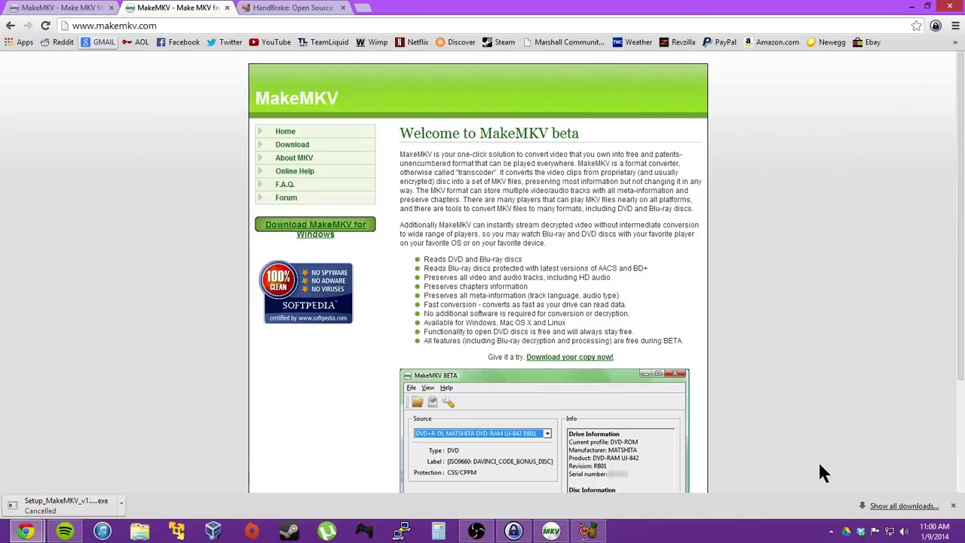
Dismiss the downloads bar, view the makemkv.com Download page, then return to the MakeMKV application.
{"action": "left_click", "coordinate": [954, 506]}
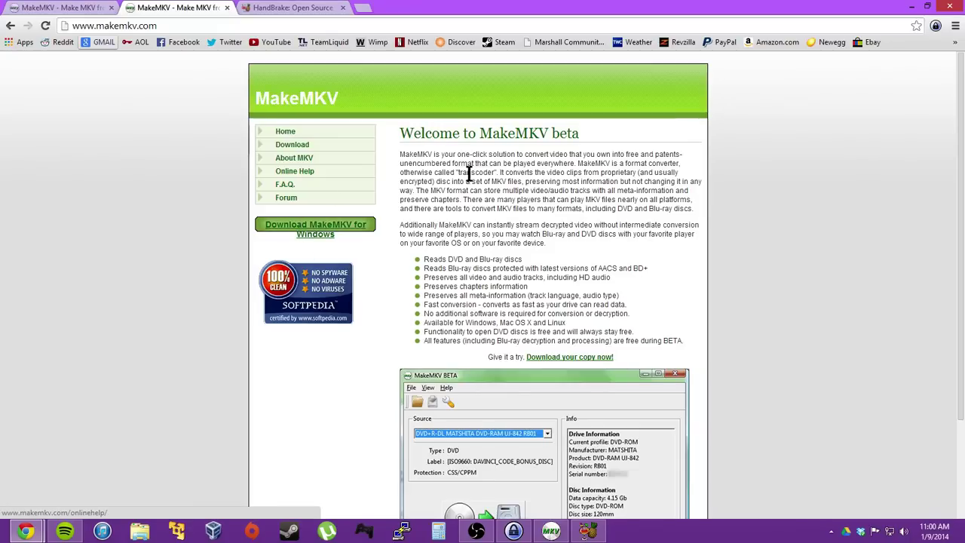
{"action": "left_click", "coordinate": [322, 150]}
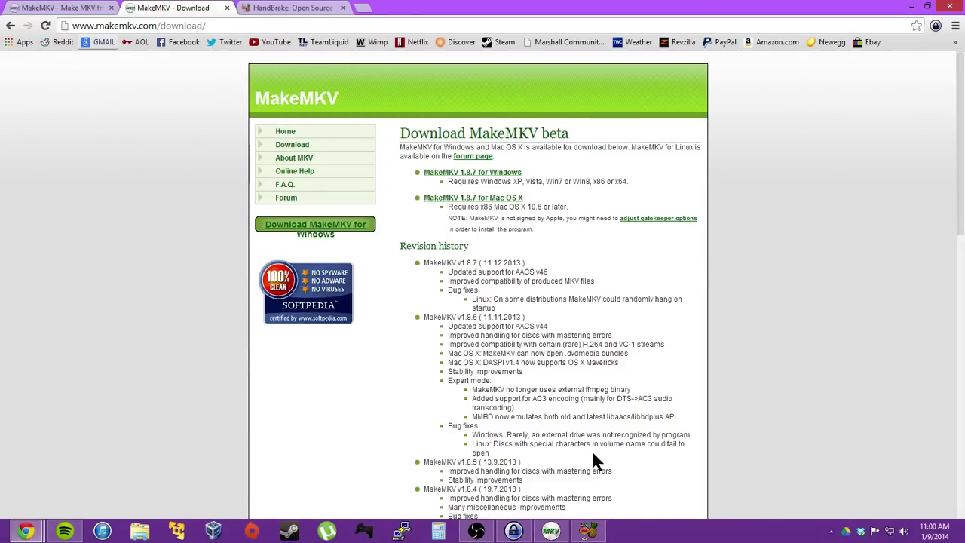
{"action": "left_click", "coordinate": [553, 531]}
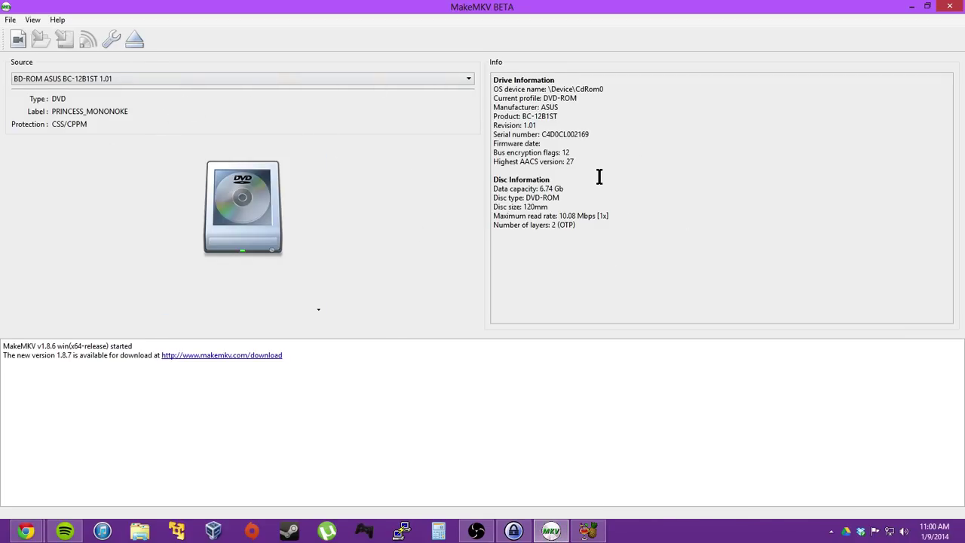
Keep the ASUS drive as source and open the PRINCESS_MONONOKE DVD to scan its titles.
{"action": "left_click", "coordinate": [334, 82]}
{"action": "left_click", "coordinate": [334, 84]}
{"action": "left_click", "coordinate": [252, 219]}
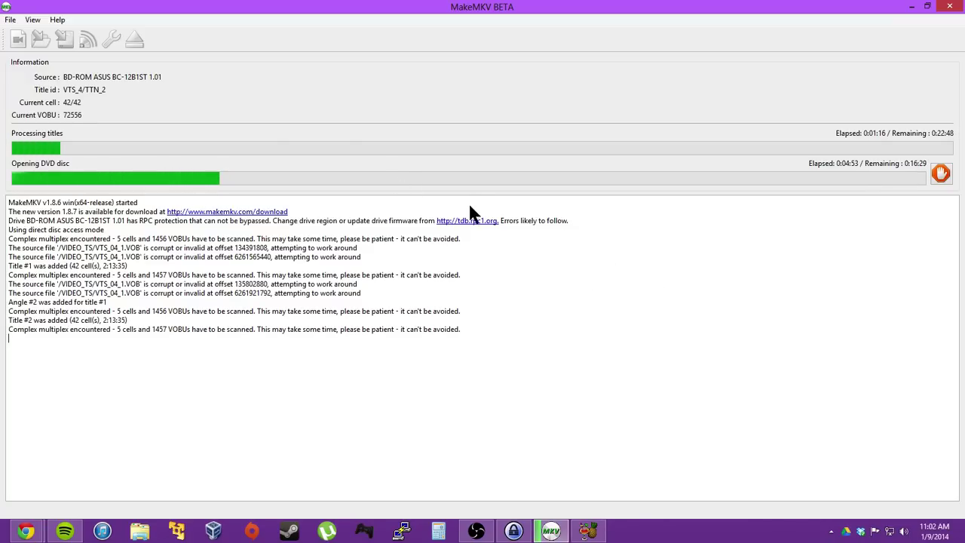
{"action": "right_click", "coordinate": [683, 532]}
{"action": "left_click", "coordinate": [715, 498]}
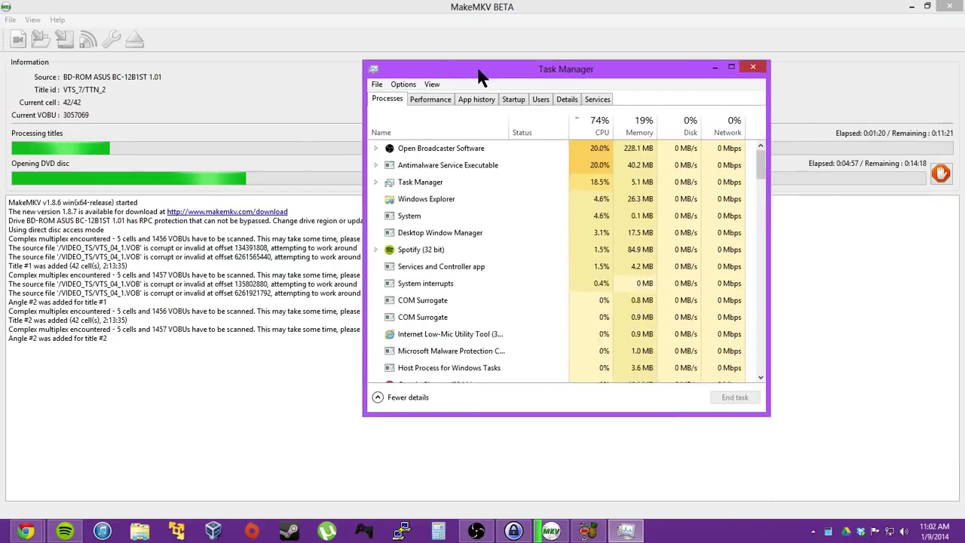
{"action": "left_click_drag", "start_coordinate": [481, 76], "coordinate": [426, 83]}
{"action": "left_click", "coordinate": [379, 105]}
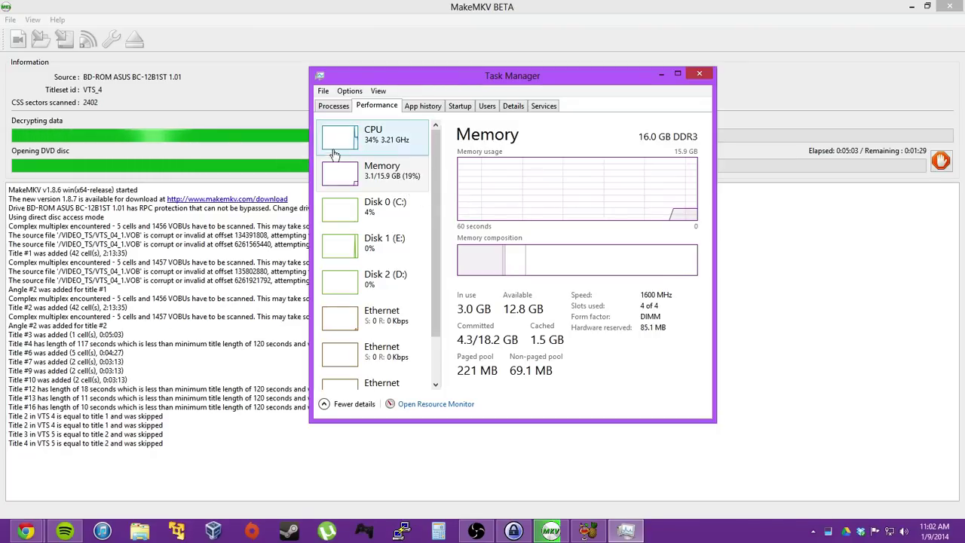
{"action": "left_click", "coordinate": [700, 75]}
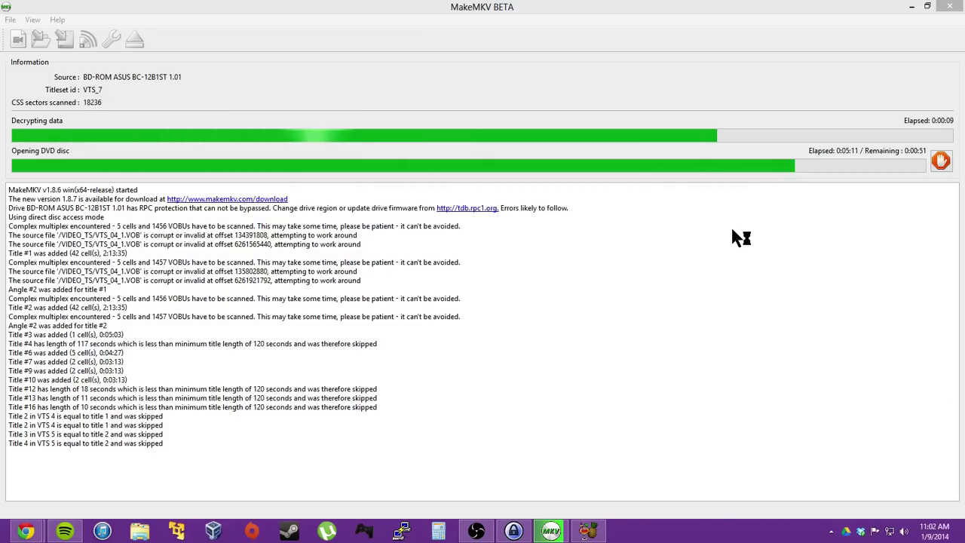
Set MakeMKV's output folder to Need Converted on the RIPPED MOVIES (D:) drive.
{"action": "left_click", "coordinate": [724, 173]}
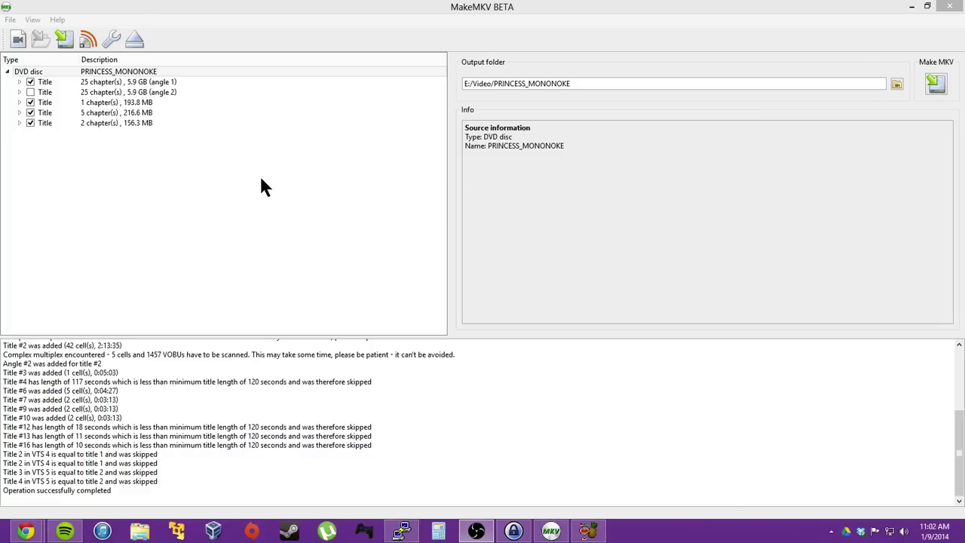
{"action": "left_click", "coordinate": [302, 193]}
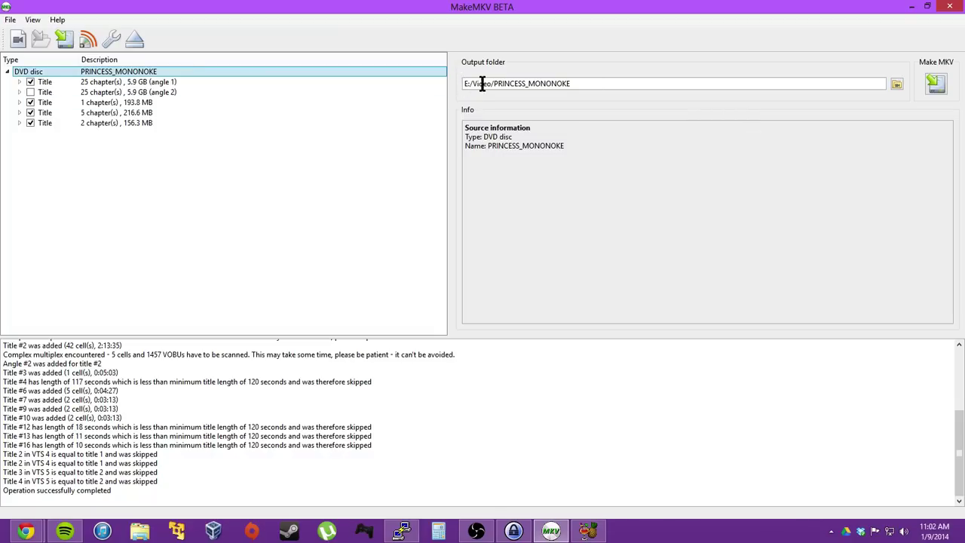
{"action": "left_click", "coordinate": [896, 83]}
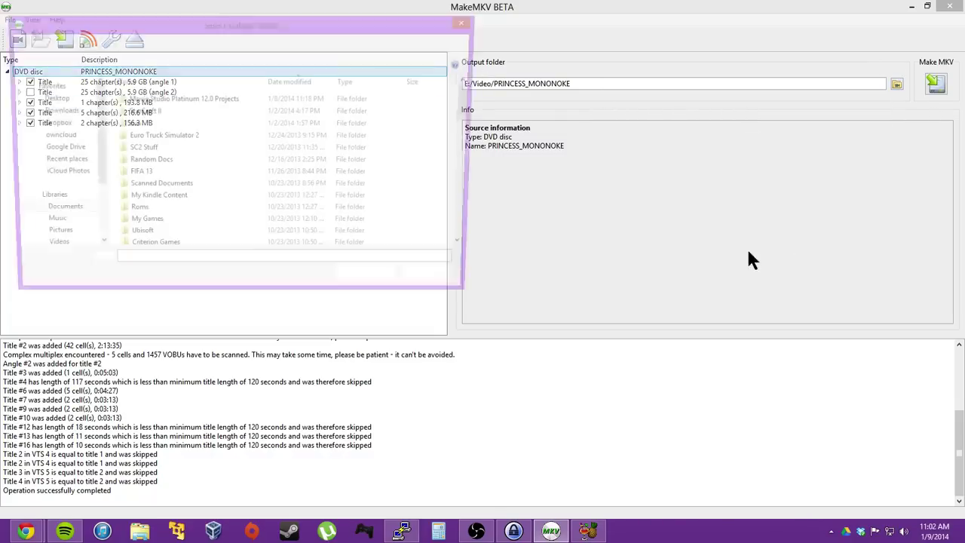
{"action": "scroll", "coordinate": [87, 180], "scroll_direction": "down", "scroll_amount": 5}
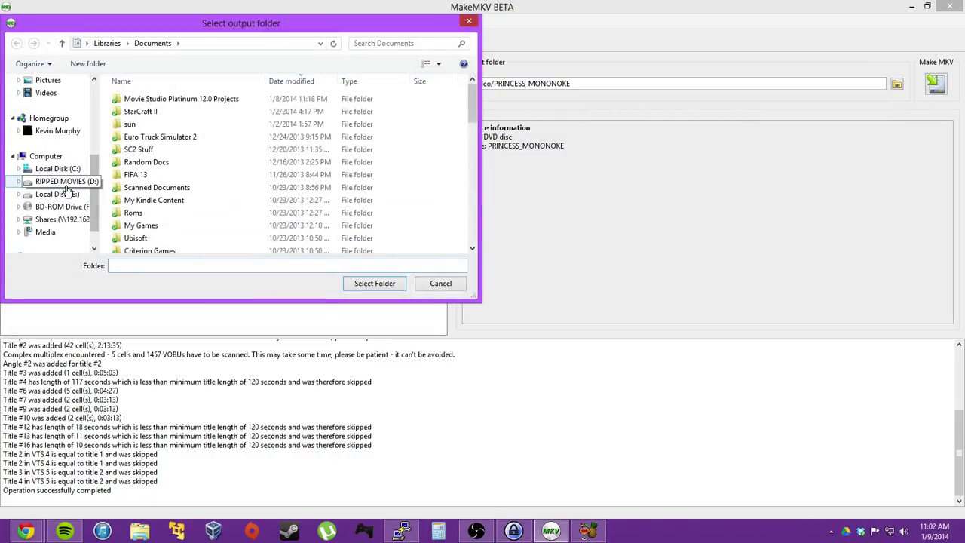
{"action": "left_click", "coordinate": [64, 181]}
{"action": "double_click", "coordinate": [150, 200]}
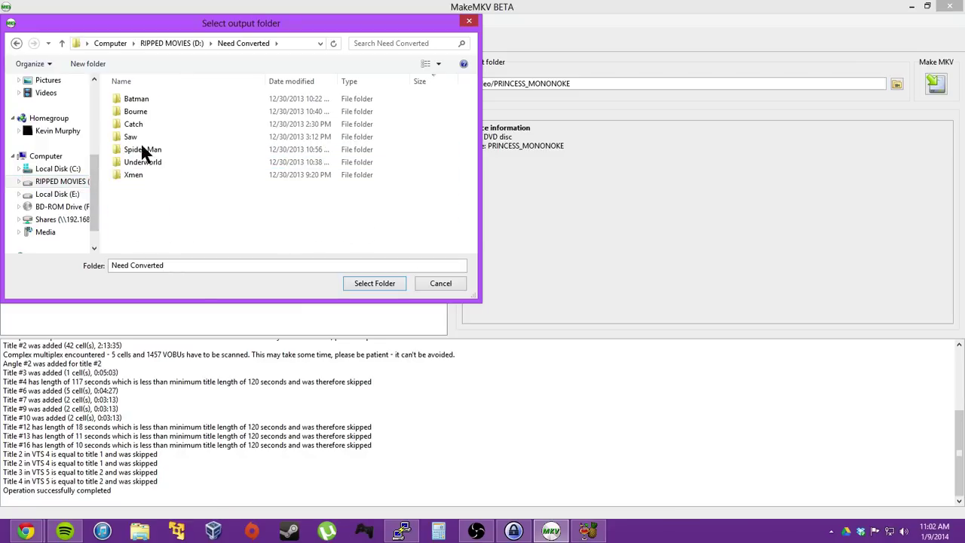
{"action": "left_click", "coordinate": [377, 283]}
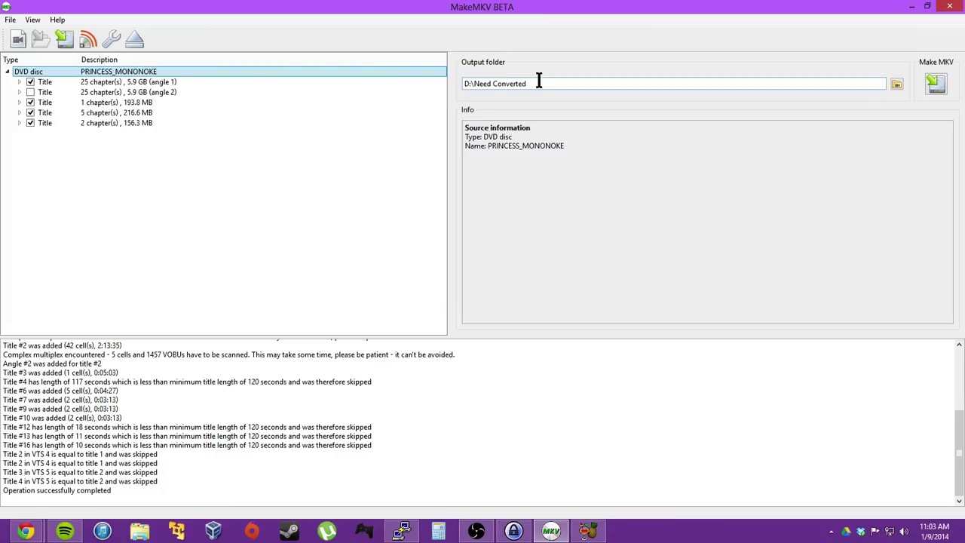
Switch to File Explorer and open D:\Converted with Subtitles to list the finished movies.
{"action": "left_click", "coordinate": [140, 532]}
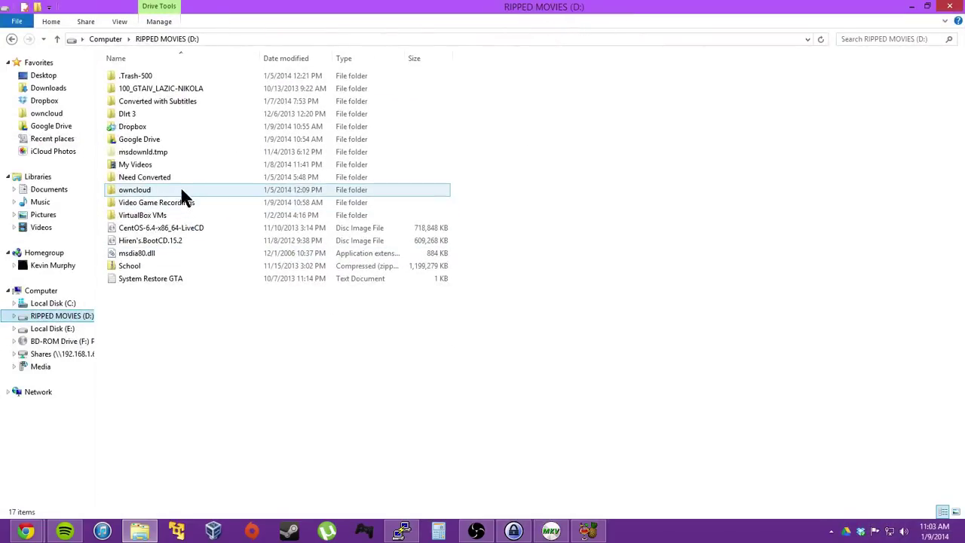
{"action": "left_click", "coordinate": [175, 178]}
{"action": "left_click", "coordinate": [150, 103]}
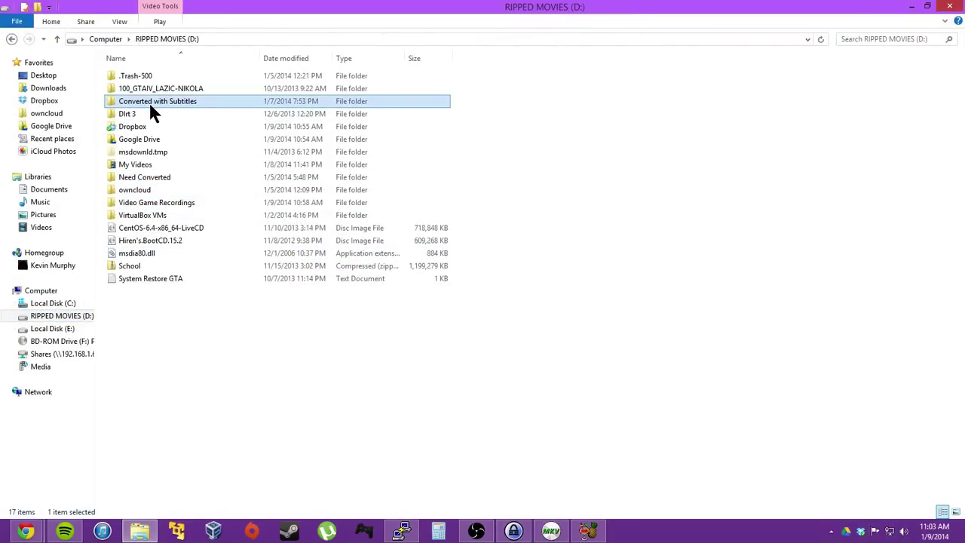
{"action": "double_click", "coordinate": [150, 106]}
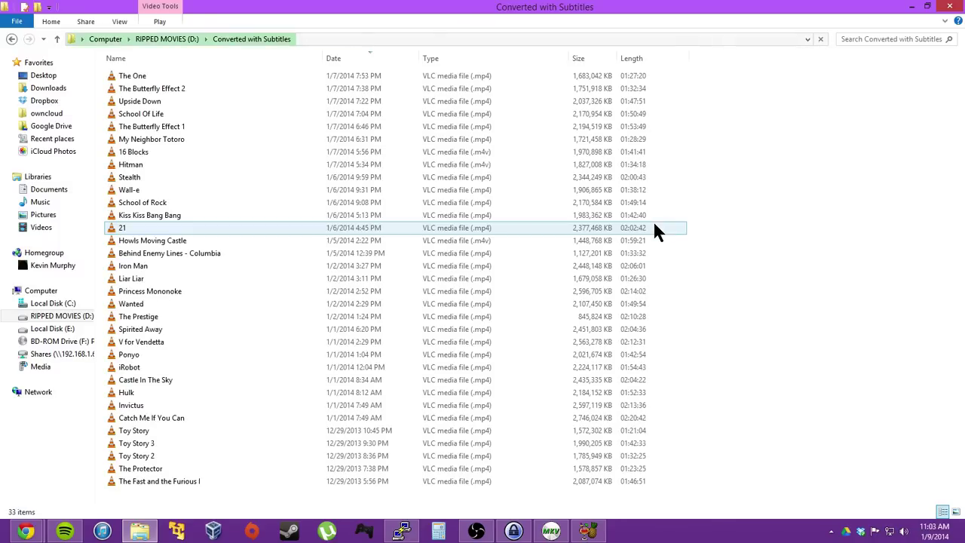
Unselect all titles and check only the first title (angle 1), expanding its tracks.
{"action": "left_click", "coordinate": [912, 6]}
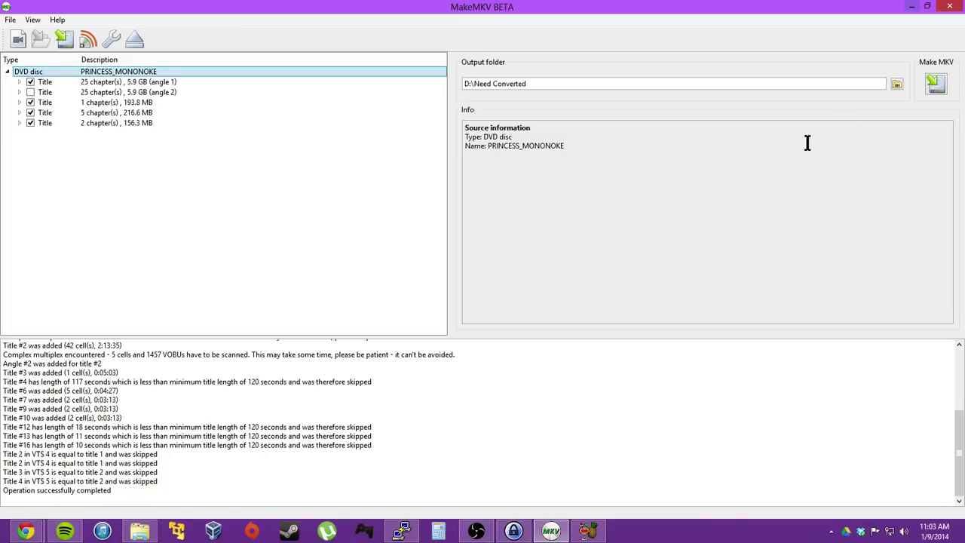
{"action": "left_click", "coordinate": [226, 92]}
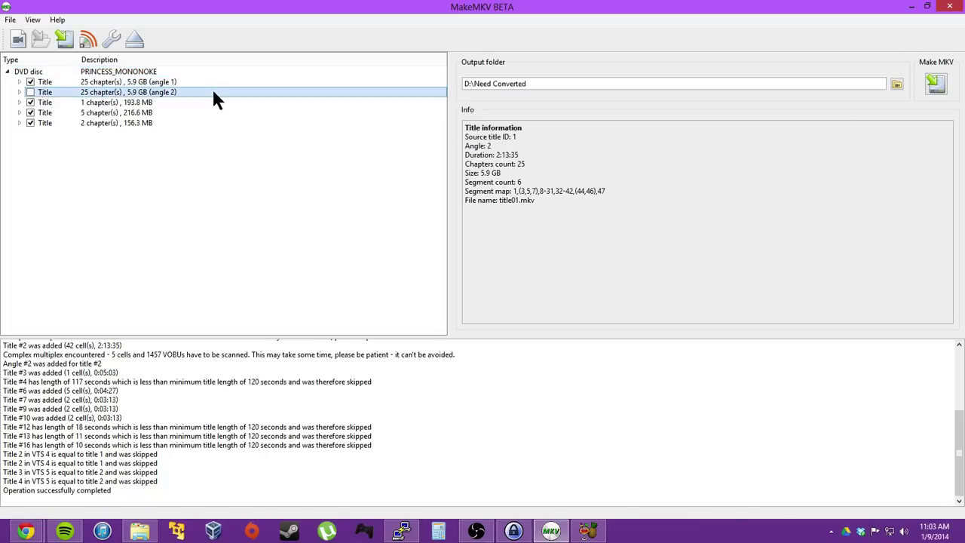
{"action": "right_click", "coordinate": [76, 85]}
{"action": "left_click", "coordinate": [96, 115]}
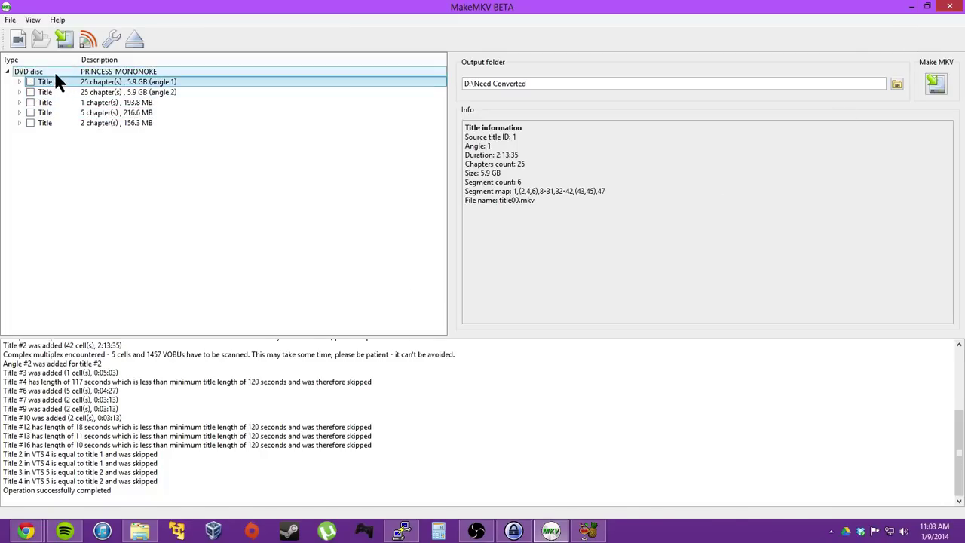
{"action": "left_click", "coordinate": [19, 82]}
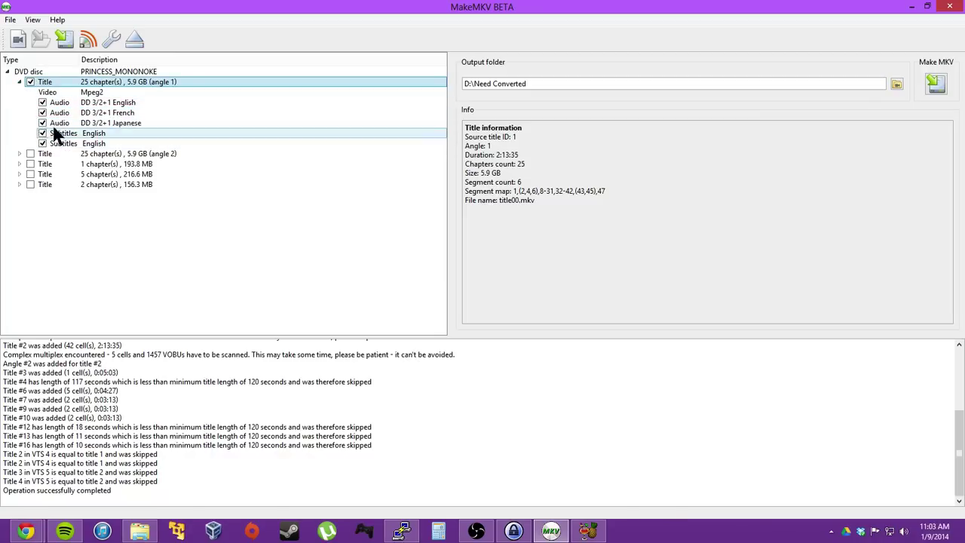
{"action": "right_click", "coordinate": [76, 113]}
{"action": "left_click", "coordinate": [97, 135]}
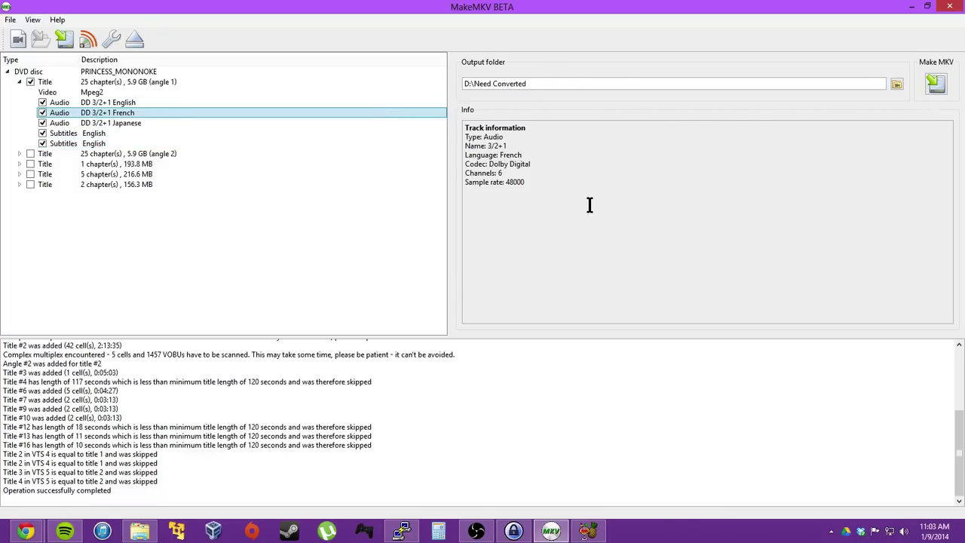
Review the source and title info, reposition and widen the window, then minimise MakeMKV.
{"action": "left_click", "coordinate": [260, 71]}
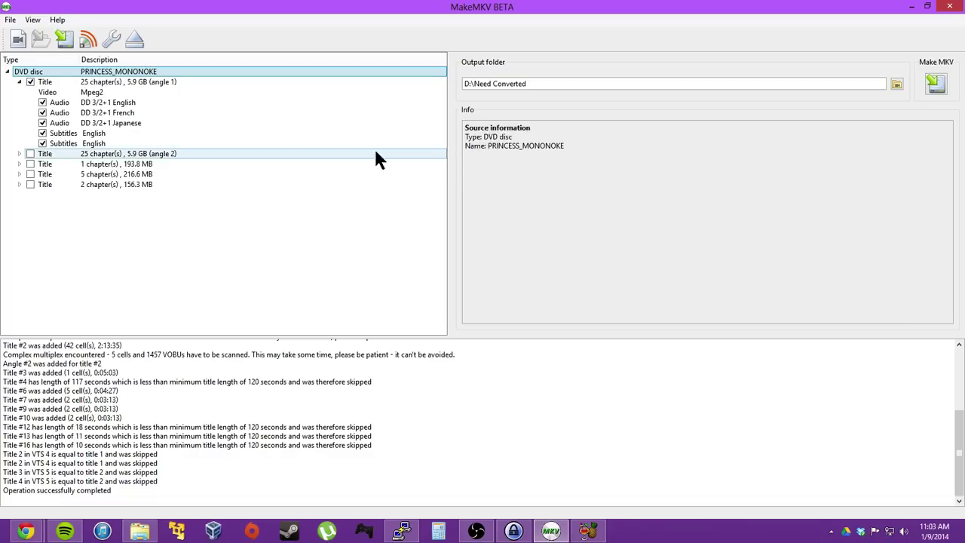
{"action": "left_click", "coordinate": [176, 83]}
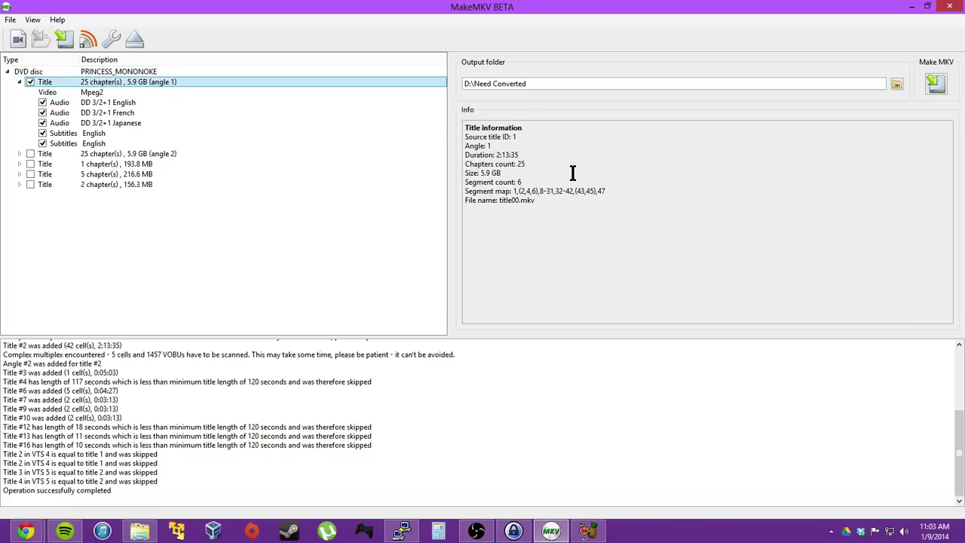
{"action": "left_click_drag", "start_coordinate": [768, 10], "coordinate": [23, 22]}
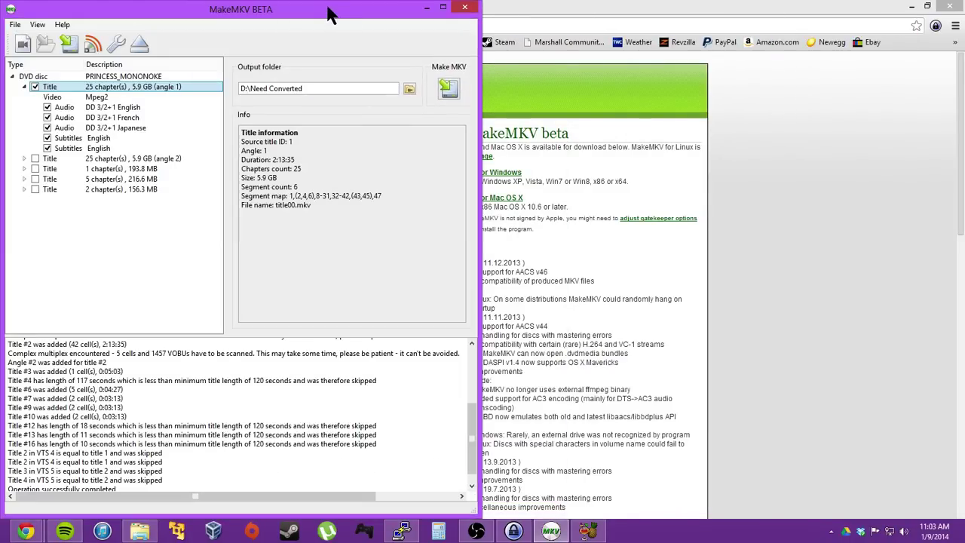
{"action": "left_click_drag", "start_coordinate": [330, 15], "coordinate": [413, 39]}
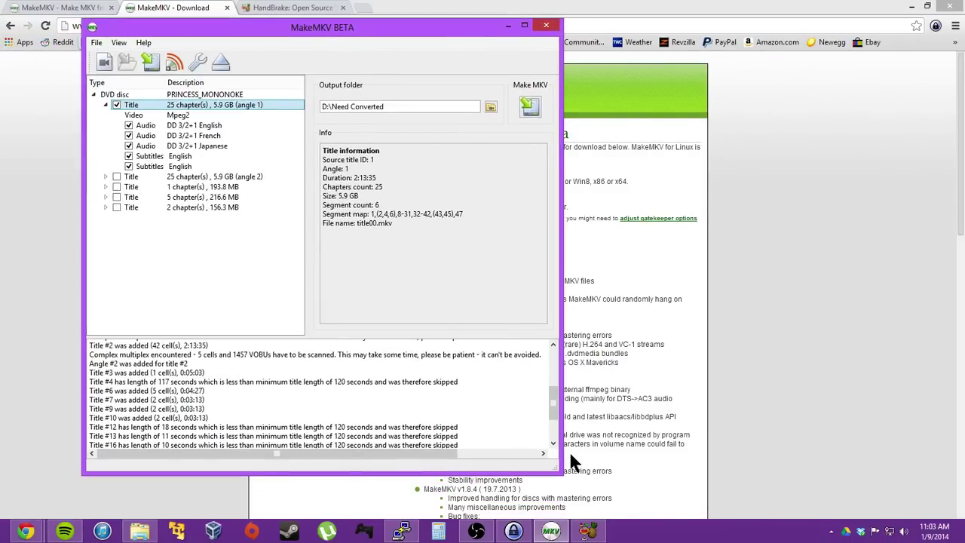
{"action": "left_click_drag", "start_coordinate": [560, 458], "coordinate": [880, 464]}
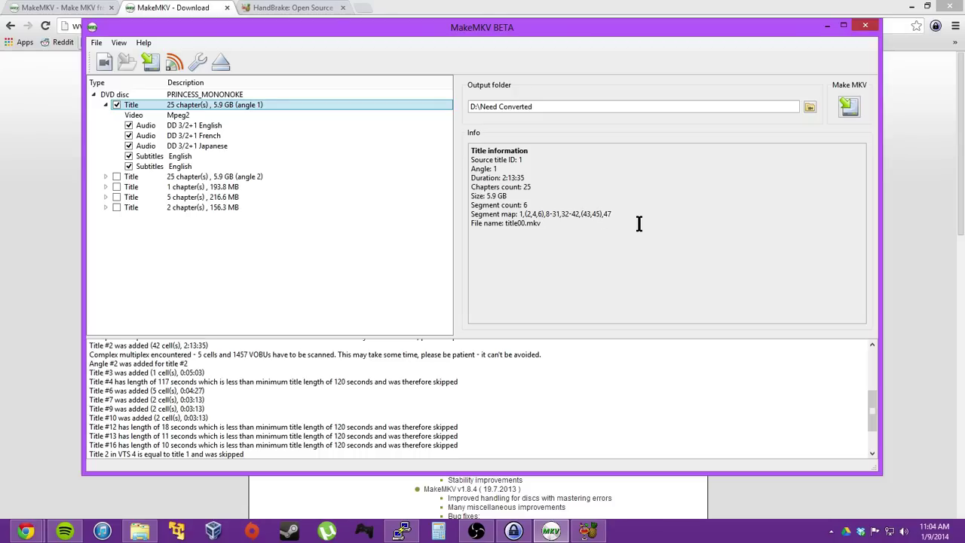
{"action": "left_click", "coordinate": [827, 27]}
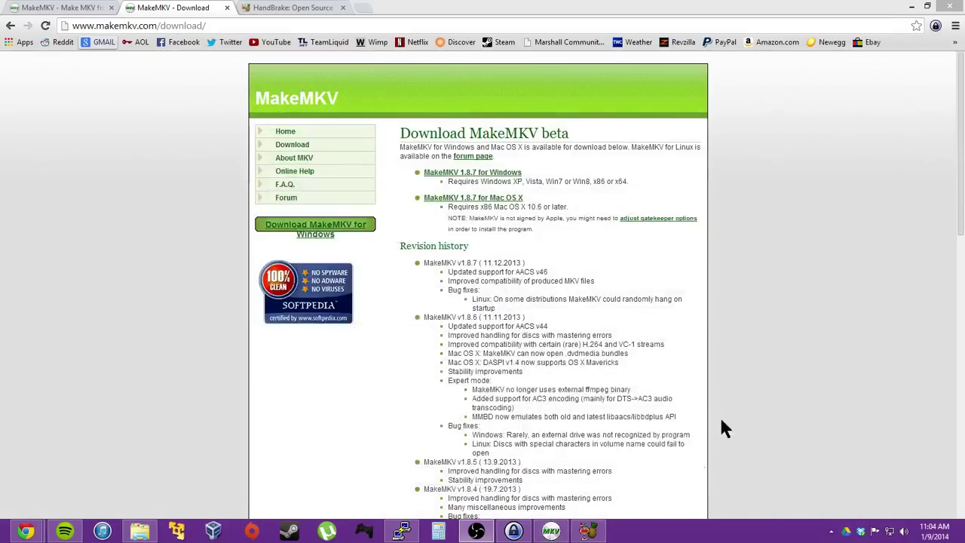
Pick the Normal preset and load My Neighbor Totoro from D:\Need Converted as the source.
{"action": "left_click", "coordinate": [588, 531]}
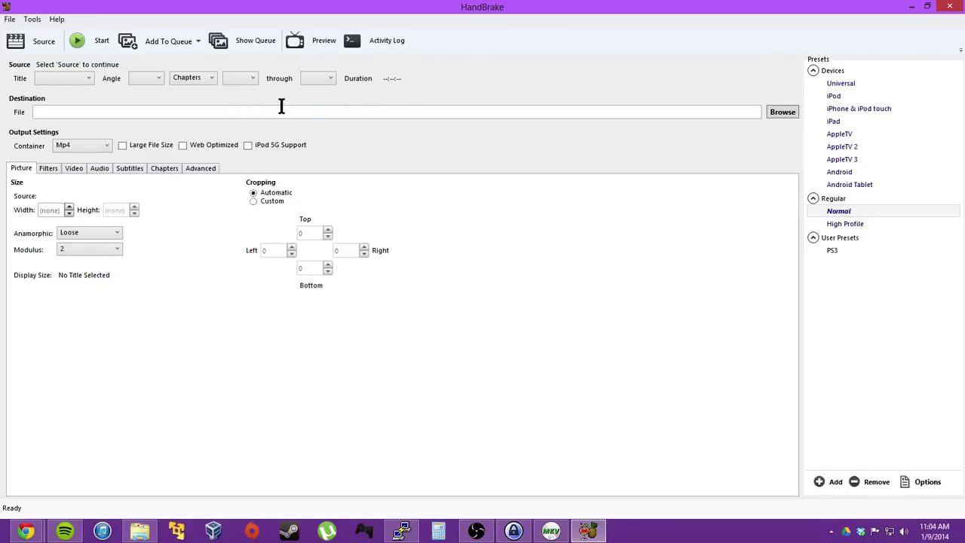
{"action": "left_click", "coordinate": [837, 212]}
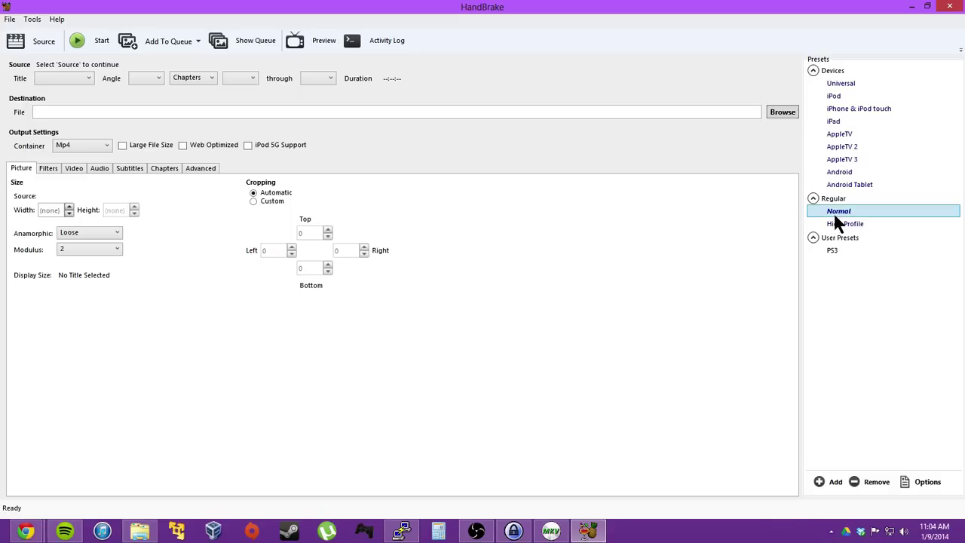
{"action": "left_click", "coordinate": [39, 42]}
{"action": "left_click", "coordinate": [41, 76]}
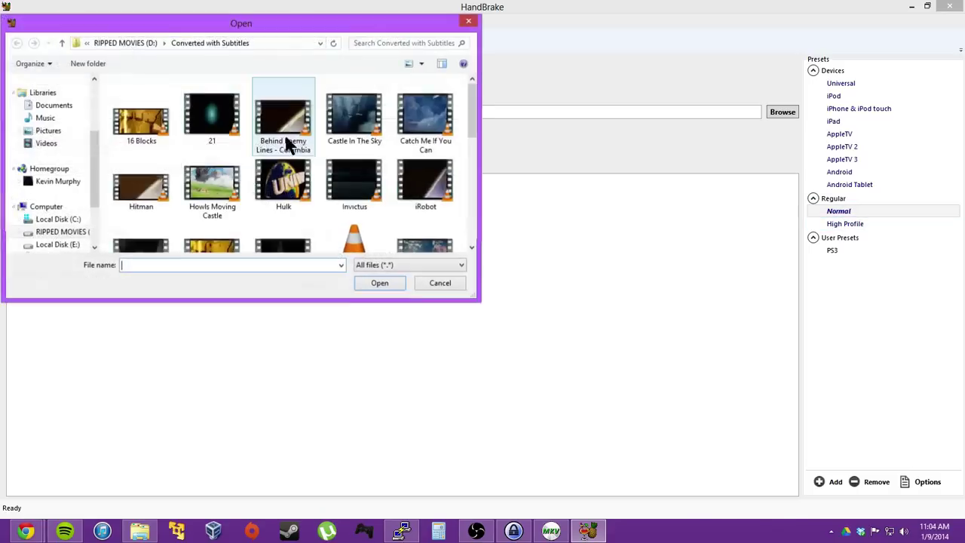
{"action": "left_click", "coordinate": [132, 44]}
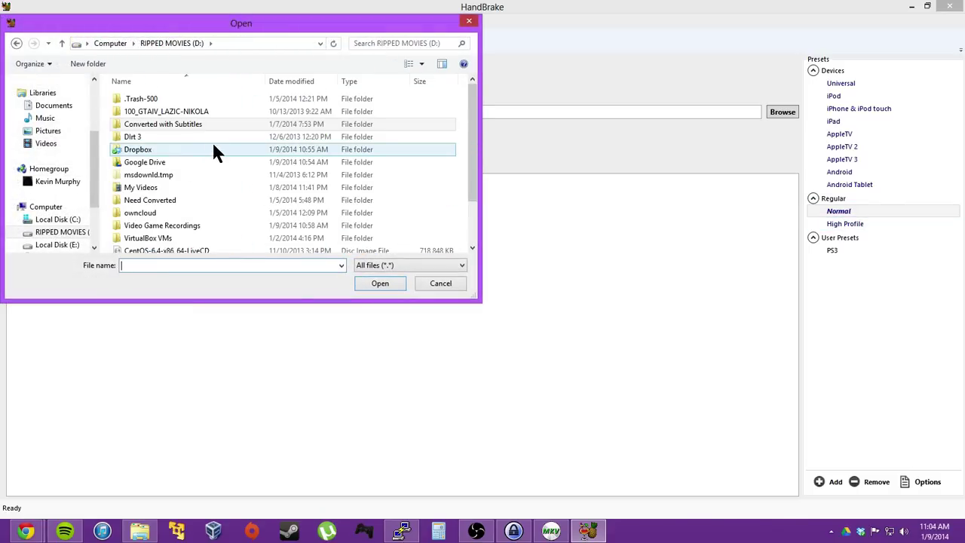
{"action": "double_click", "coordinate": [223, 200]}
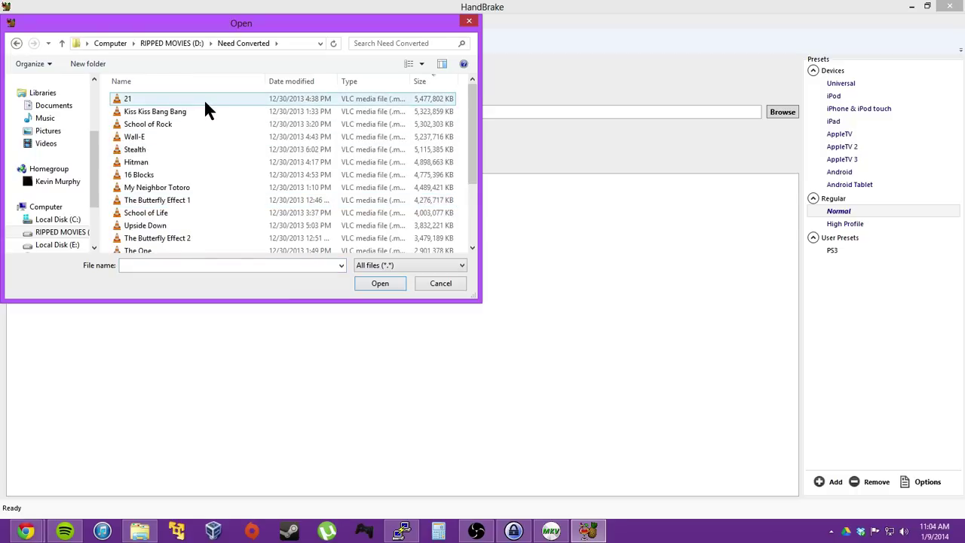
{"action": "scroll", "coordinate": [204, 100], "scroll_direction": "down", "scroll_amount": 3}
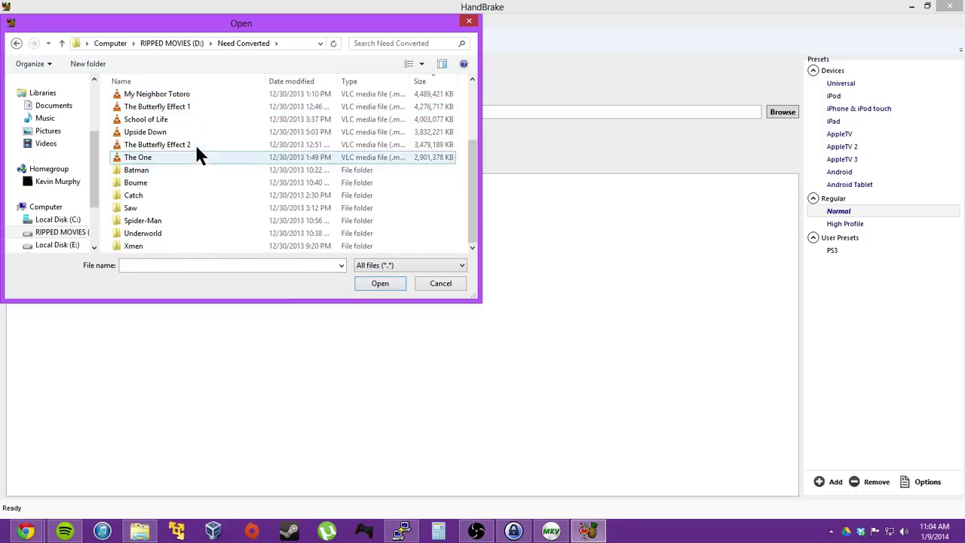
{"action": "scroll", "coordinate": [200, 132], "scroll_direction": "up", "scroll_amount": 2}
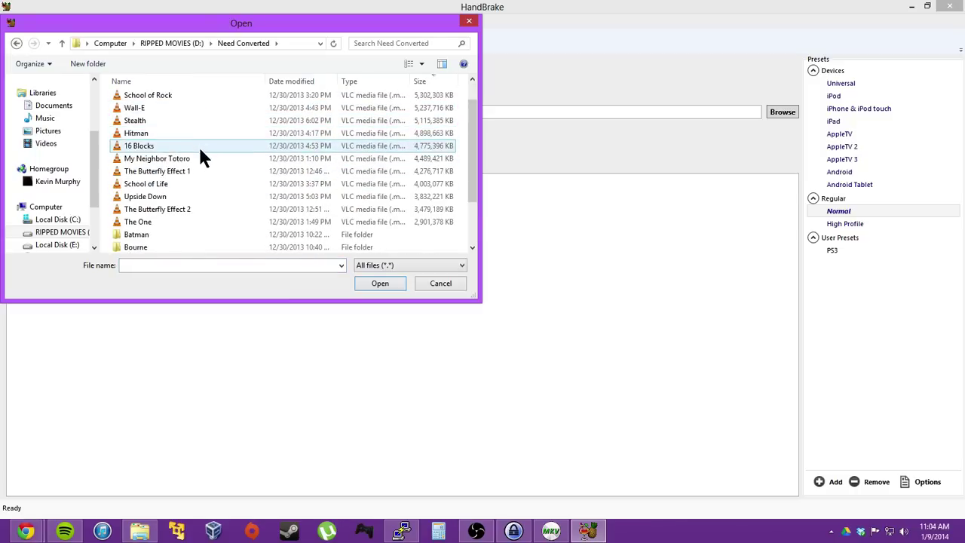
{"action": "double_click", "coordinate": [198, 157]}
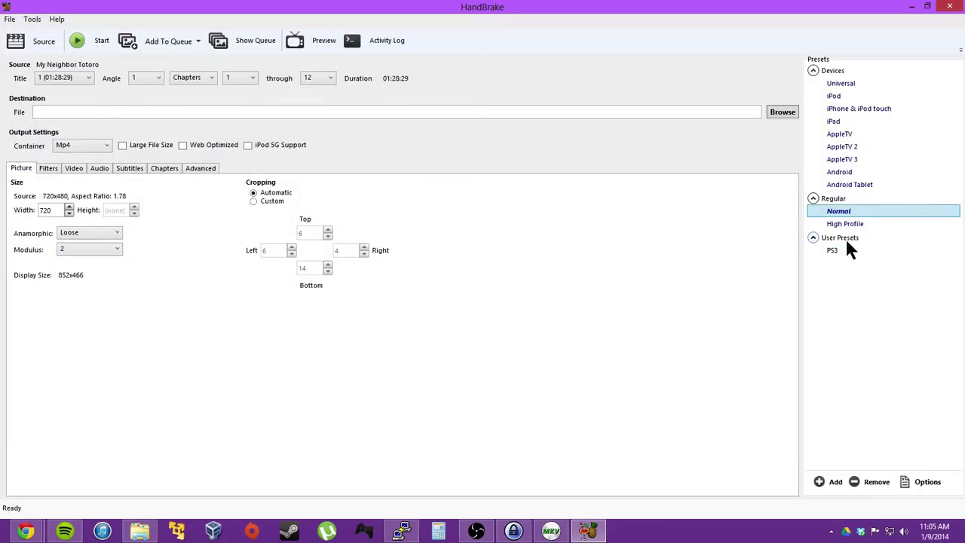
Review the Video, Audio, Chapters, Advanced and Subtitles tabs, then apply the Normal preset.
{"action": "left_click", "coordinate": [73, 169]}
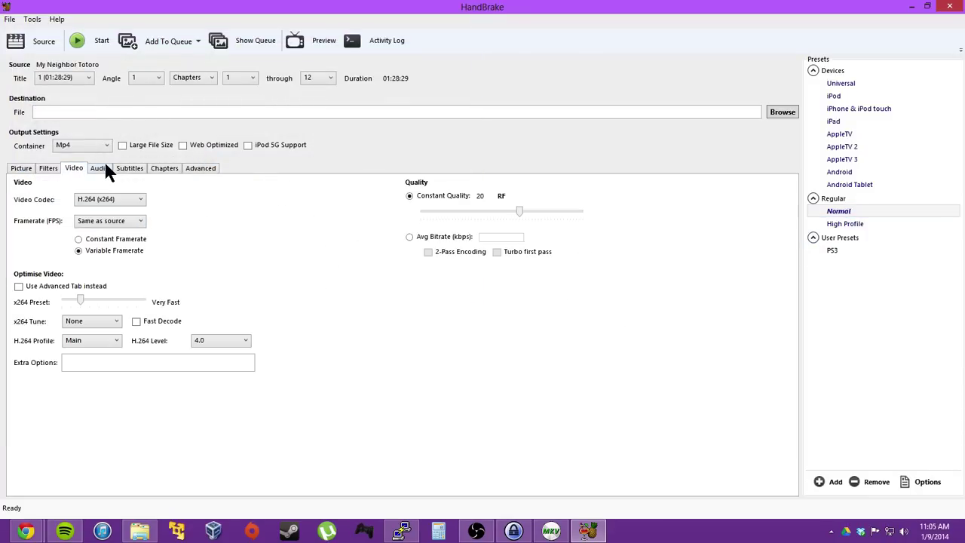
{"action": "left_click", "coordinate": [106, 170]}
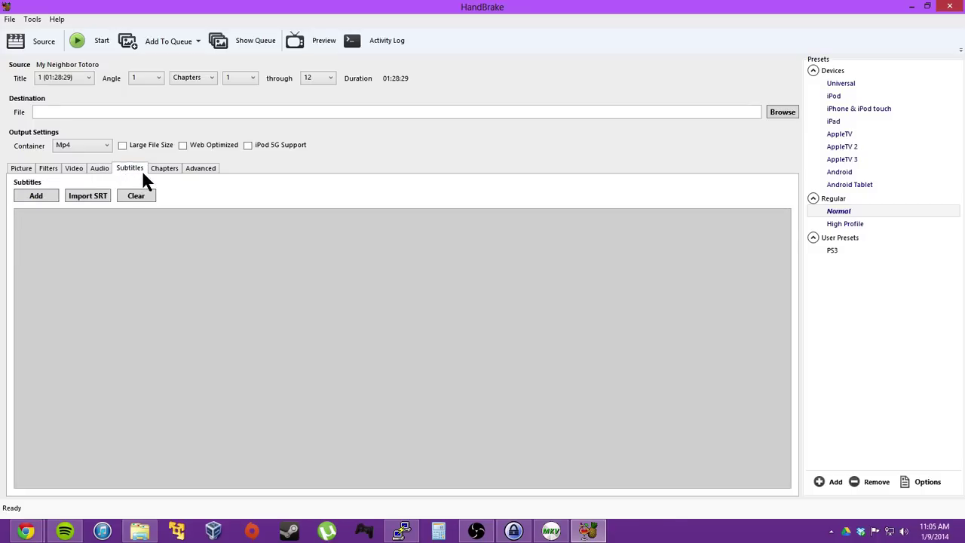
{"action": "left_click", "coordinate": [167, 168]}
{"action": "left_click", "coordinate": [198, 169]}
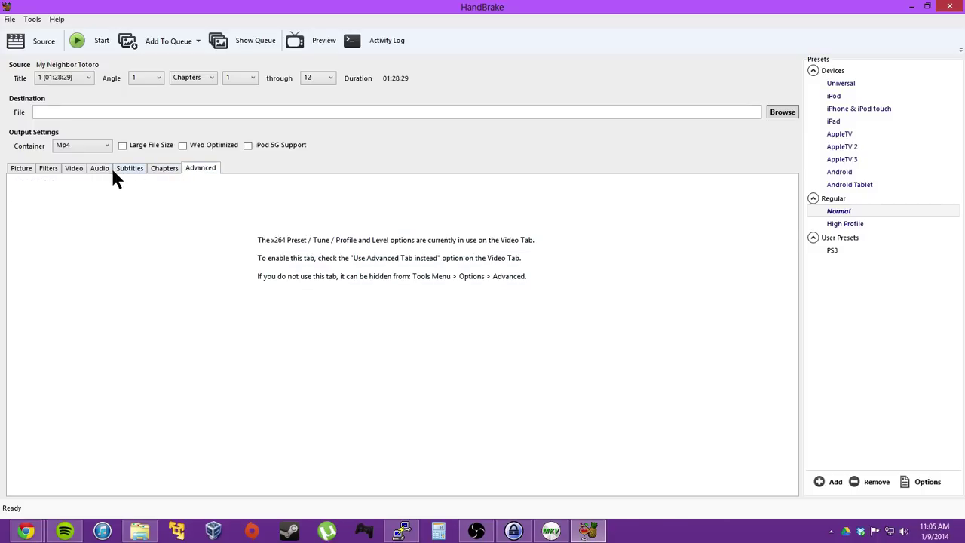
{"action": "left_click", "coordinate": [113, 171]}
{"action": "left_click", "coordinate": [80, 168]}
{"action": "left_click", "coordinate": [37, 169]}
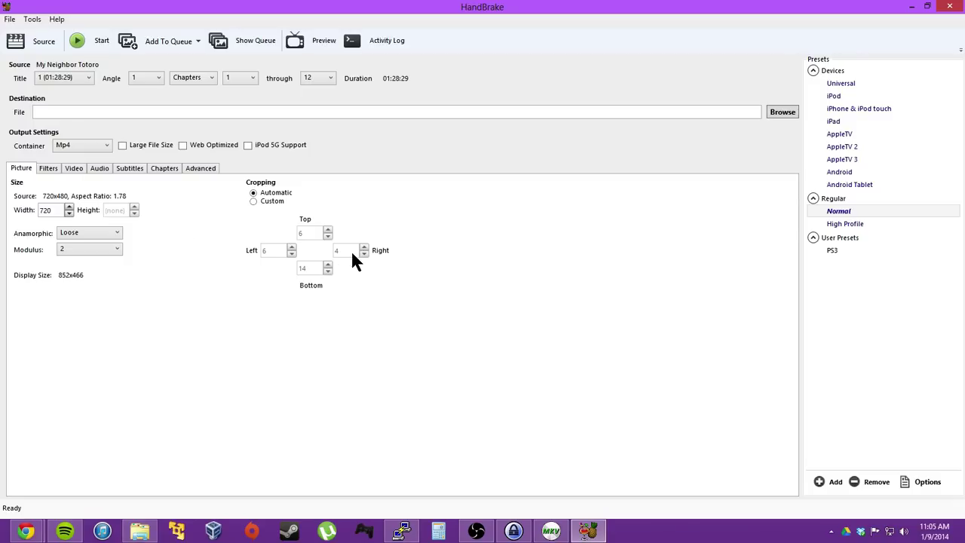
{"action": "left_click", "coordinate": [843, 253]}
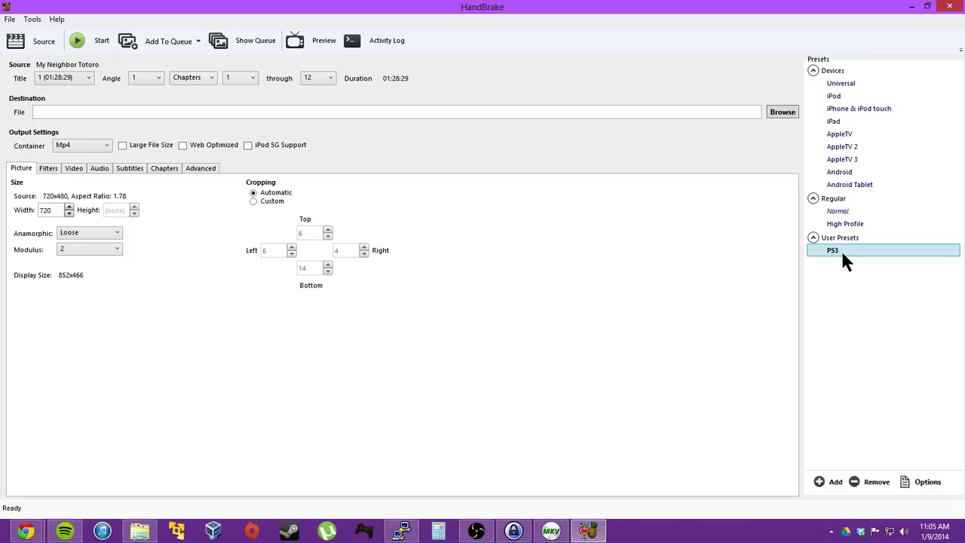
{"action": "left_click", "coordinate": [837, 212]}
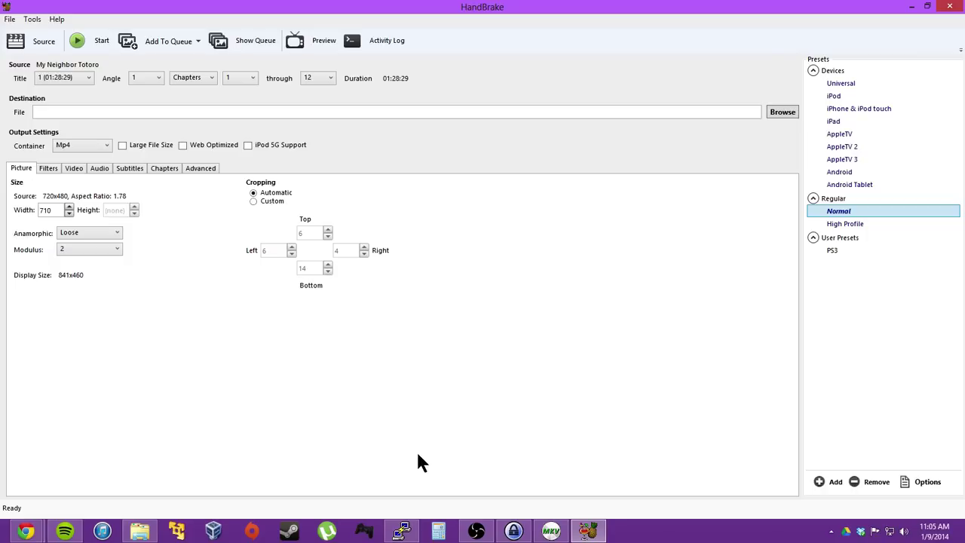
Set Anamorphic to None and the picture size to 720 wide by 480 high.
{"action": "left_click", "coordinate": [110, 234]}
{"action": "left_click", "coordinate": [62, 242]}
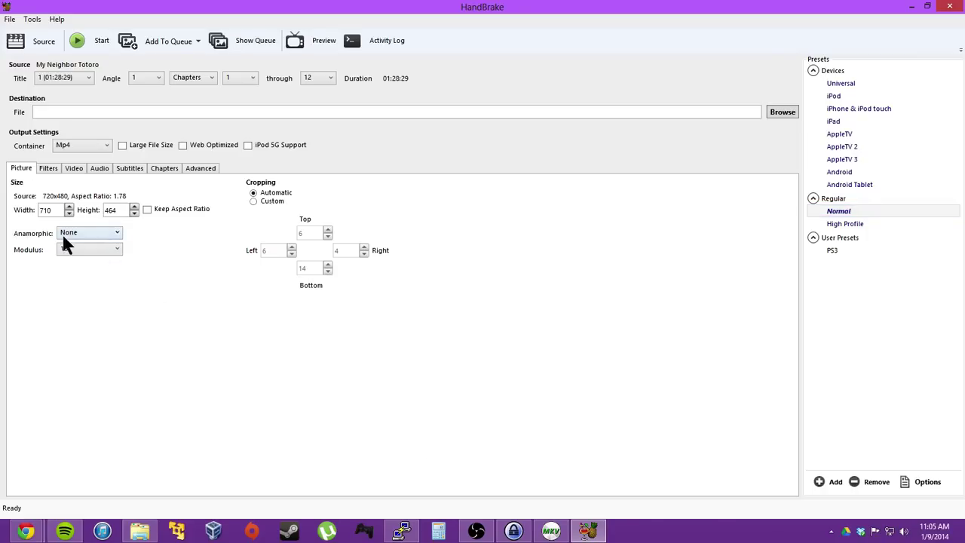
{"action": "double_click", "coordinate": [122, 215]}
{"action": "type", "text": "480"}
{"action": "double_click", "coordinate": [57, 210]}
{"action": "type", "text": "7210"}
{"action": "key", "text": "BackSpace"}
{"action": "key", "text": "BackSpace"}
{"action": "type", "text": "0"}
Switch video quality to Avg Bitrate 2500 kbps and check the audio track settings.
{"action": "left_click", "coordinate": [73, 168]}
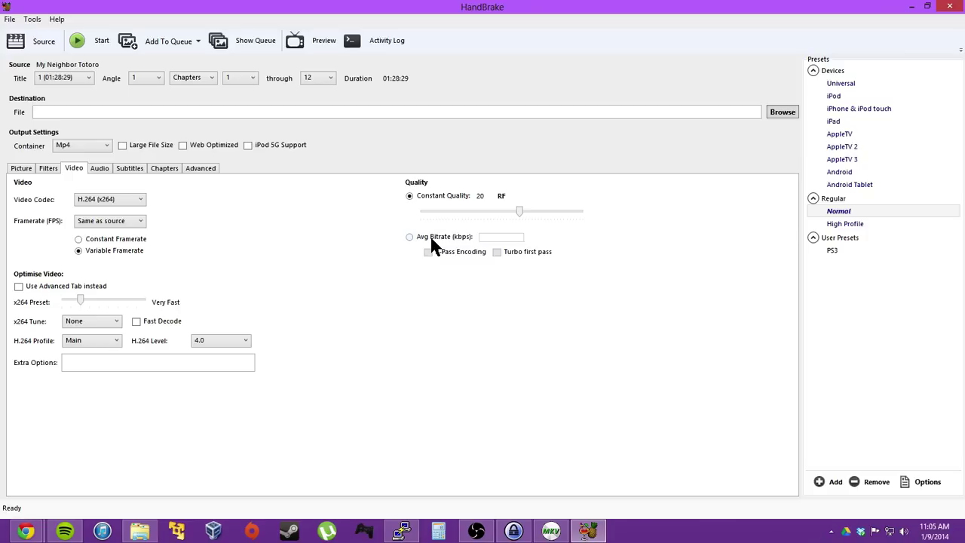
{"action": "left_click", "coordinate": [431, 239]}
{"action": "left_click", "coordinate": [510, 237]}
{"action": "type", "text": "2500"}
{"action": "left_click", "coordinate": [95, 172]}
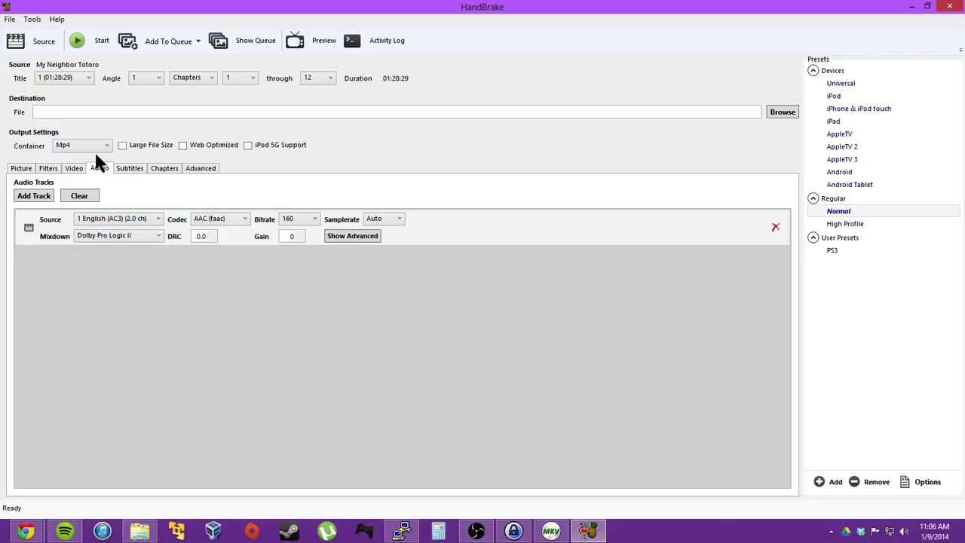
Add a subtitle track whose source is 1 English (VobSub).
{"action": "left_click", "coordinate": [137, 172]}
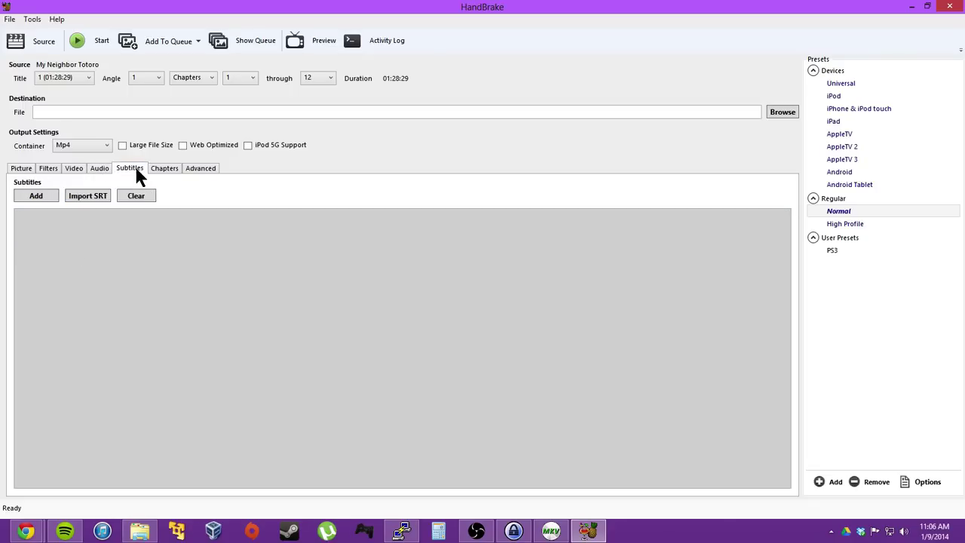
{"action": "left_click", "coordinate": [37, 196]}
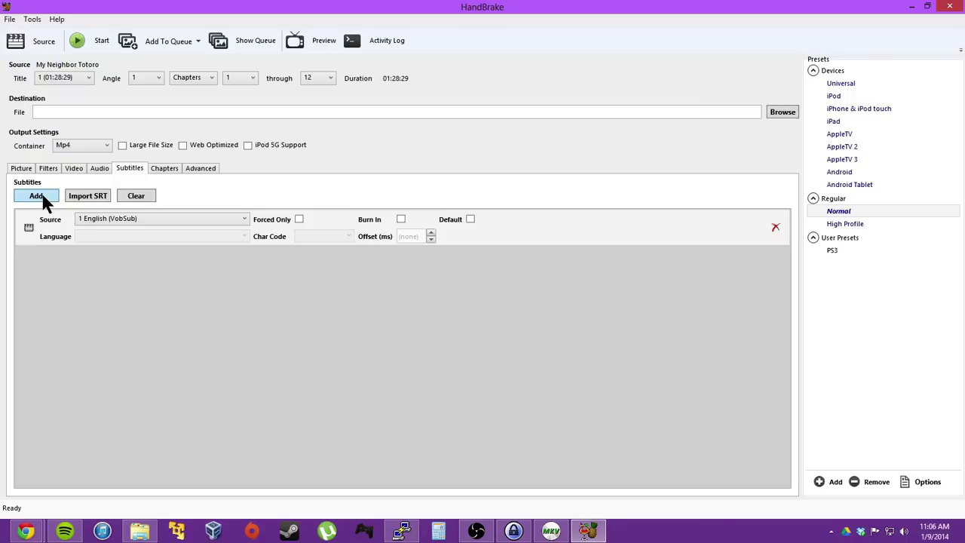
{"action": "left_click", "coordinate": [148, 219]}
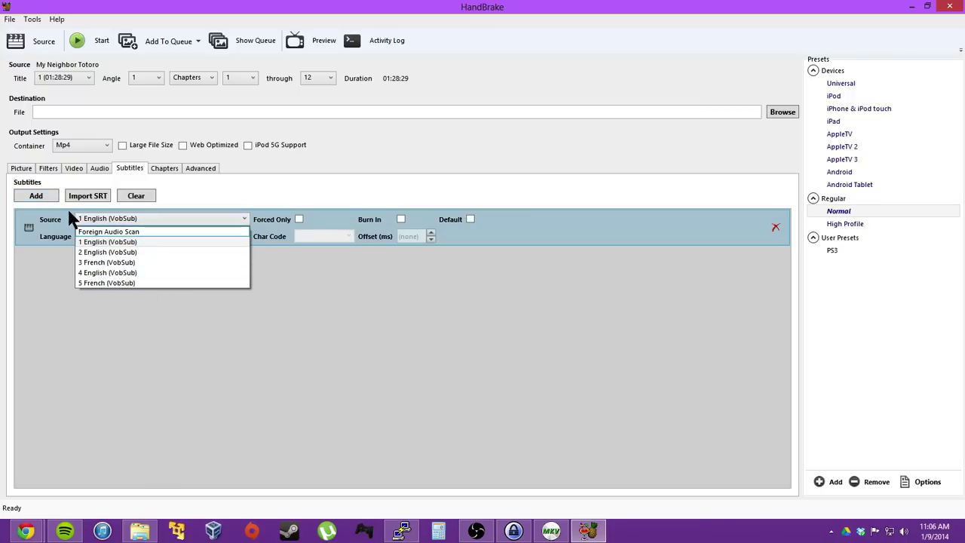
{"action": "left_click", "coordinate": [165, 242]}
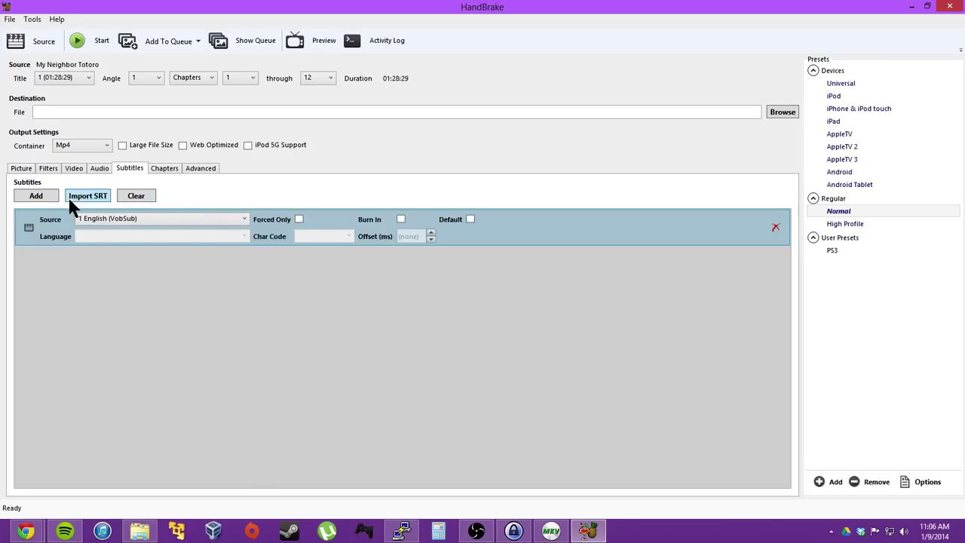
{"action": "left_click", "coordinate": [116, 224]}
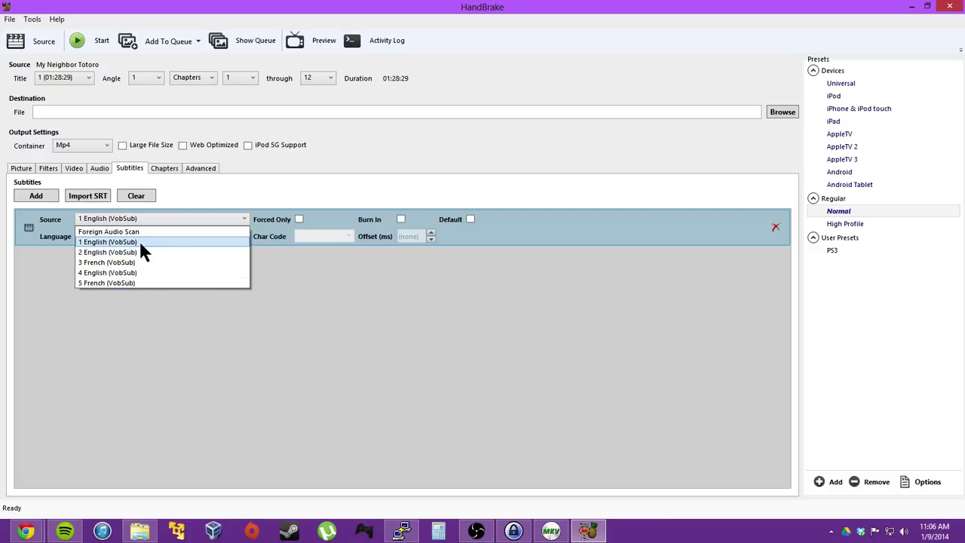
{"action": "left_click", "coordinate": [140, 241]}
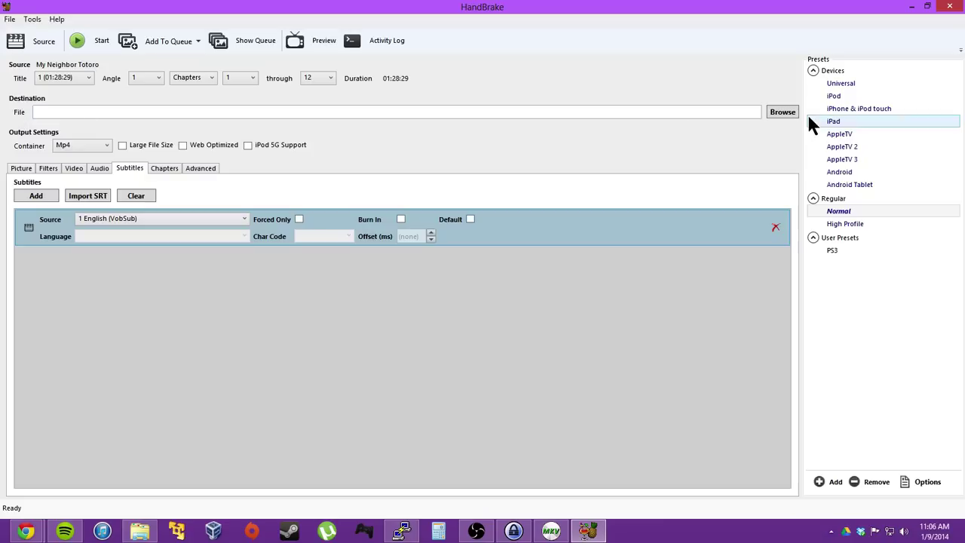
{"action": "left_click", "coordinate": [784, 113]}
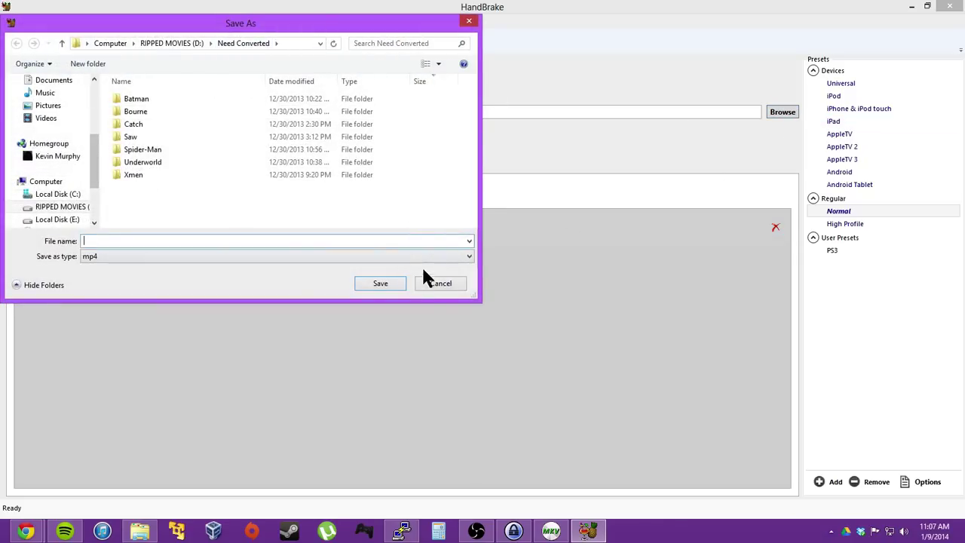
{"action": "left_click", "coordinate": [441, 285]}
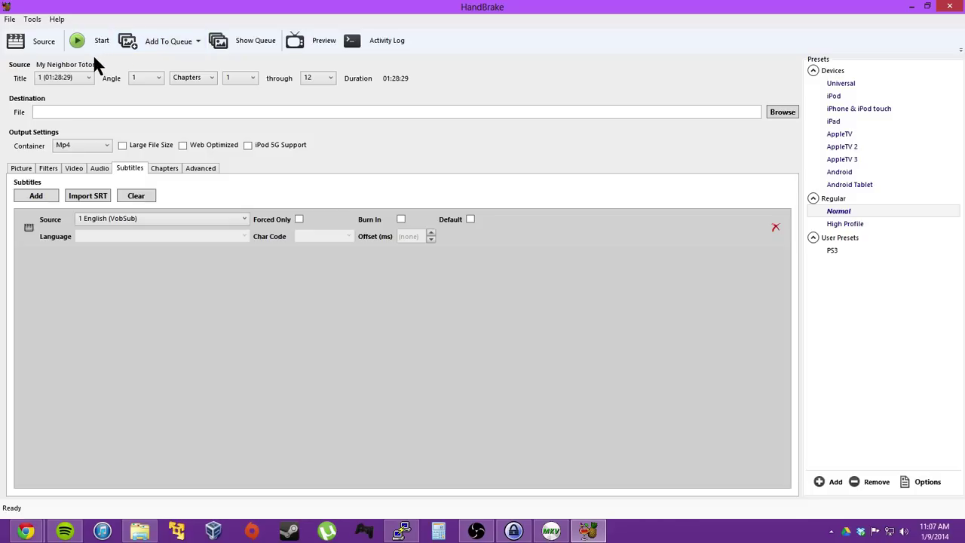
{"action": "left_click", "coordinate": [229, 46]}
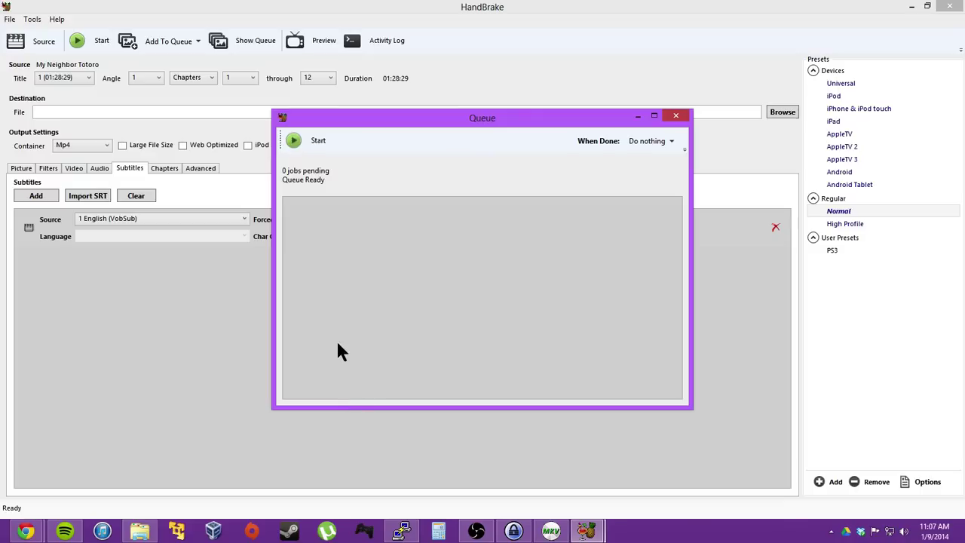
{"action": "left_click", "coordinate": [632, 142]}
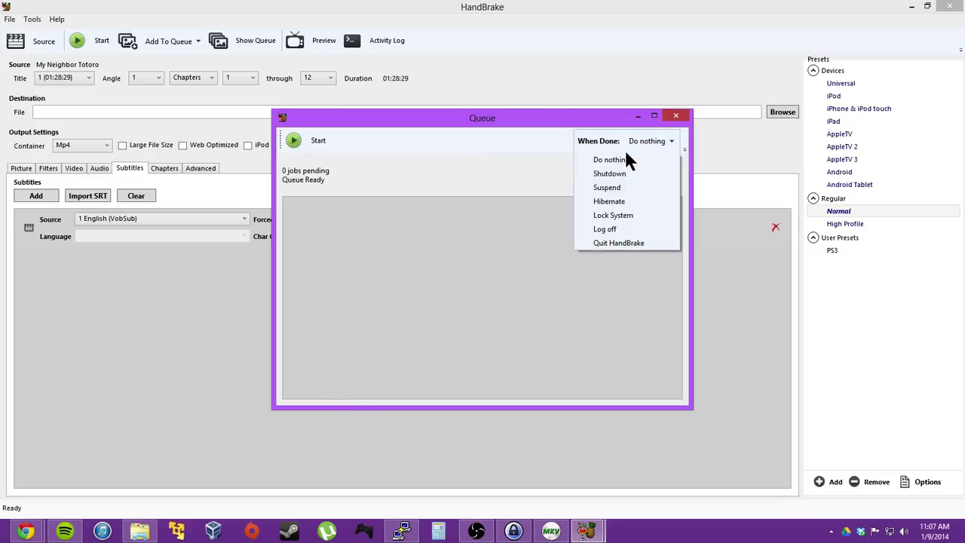
{"action": "left_click", "coordinate": [612, 159]}
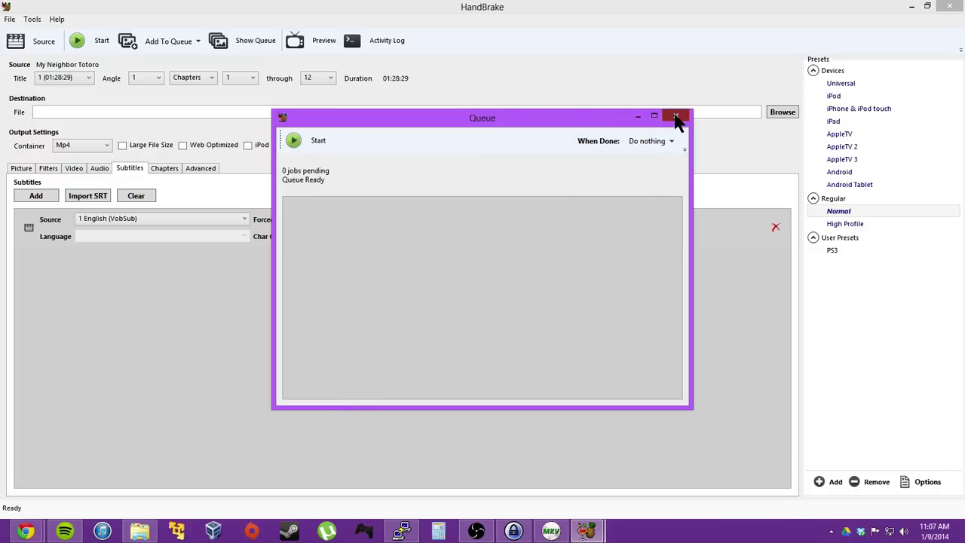
{"action": "left_click", "coordinate": [675, 116]}
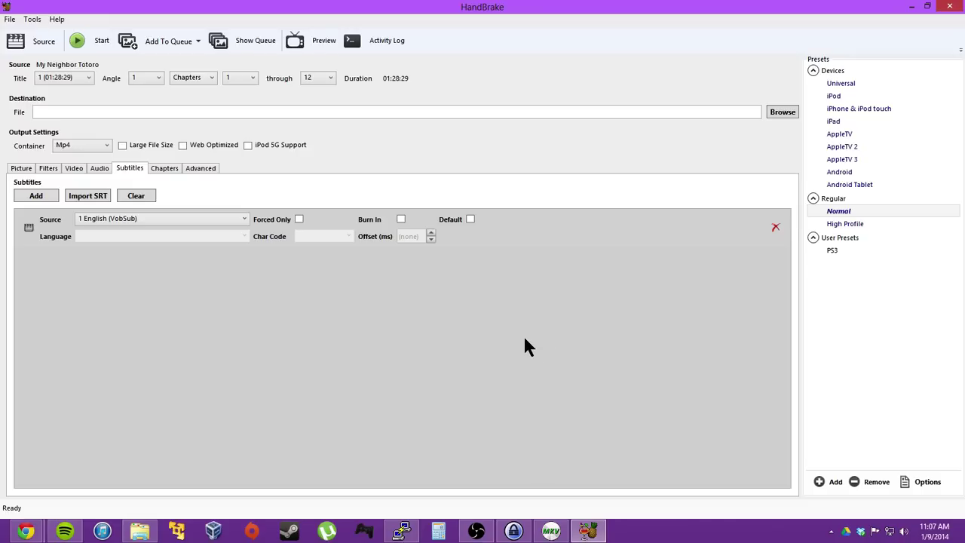
Launch Calculator from the Windows search and shift its window slightly left.
{"action": "key", "text": "super"}
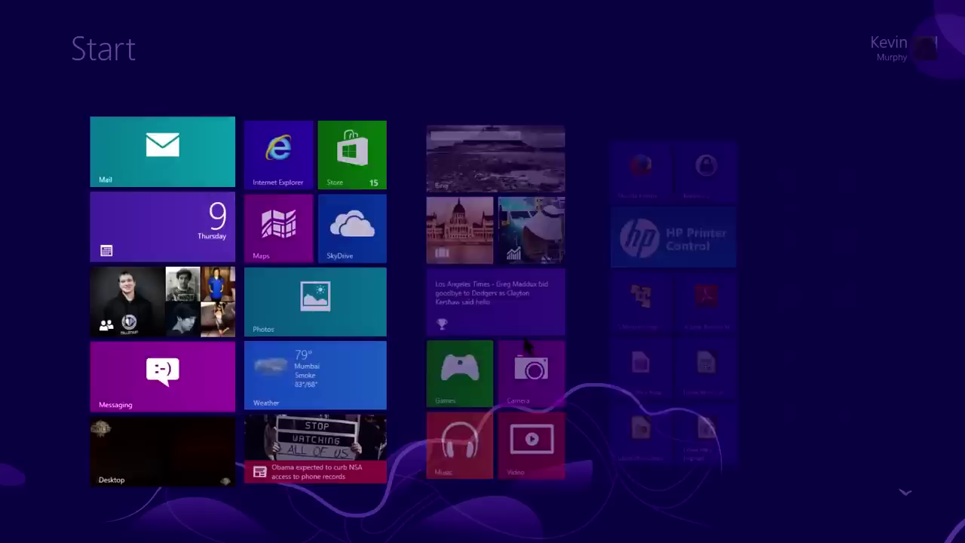
{"action": "type", "text": "calc"}
{"action": "key", "text": "Return"}
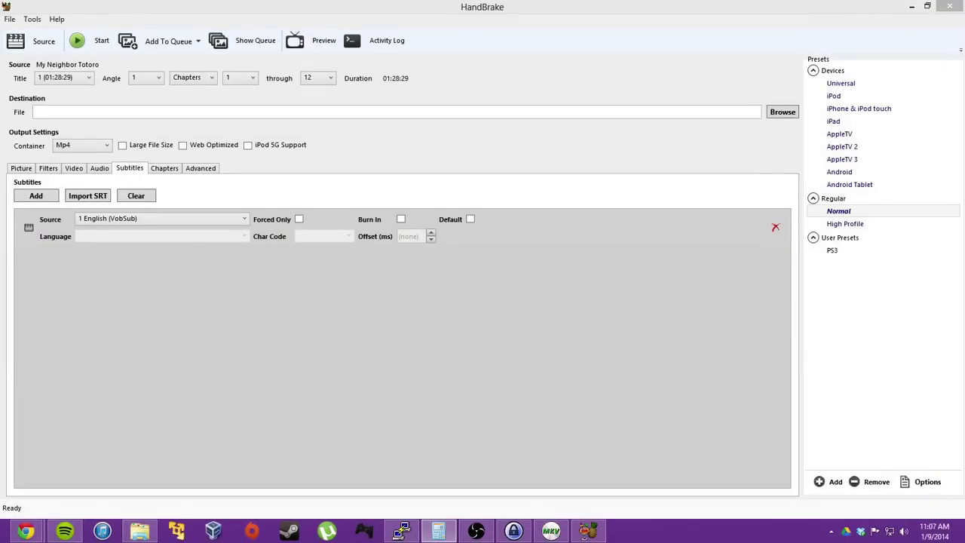
{"action": "left_click_drag", "start_coordinate": [482, 182], "coordinate": [453, 182]}
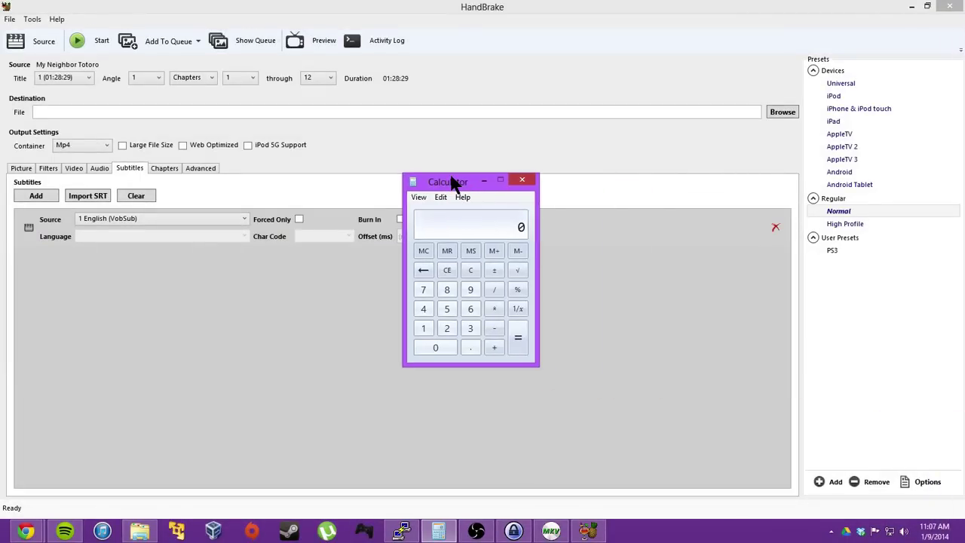
Calculate 1024 / 40 (25.6), then clear it and enter 800 for the next division.
{"action": "type", "text": "1024"}
{"action": "key", "text": "slash"}
{"action": "type", "text": "40"}
{"action": "key", "text": "Return"}
{"action": "key", "text": "Escape"}
{"action": "type", "text": "800"}
Start dividing 800 and briefly check the Converted with Subtitles folder before returning to Calculator.
{"action": "key", "text": "slash"}
{"action": "left_click", "coordinate": [139, 531]}
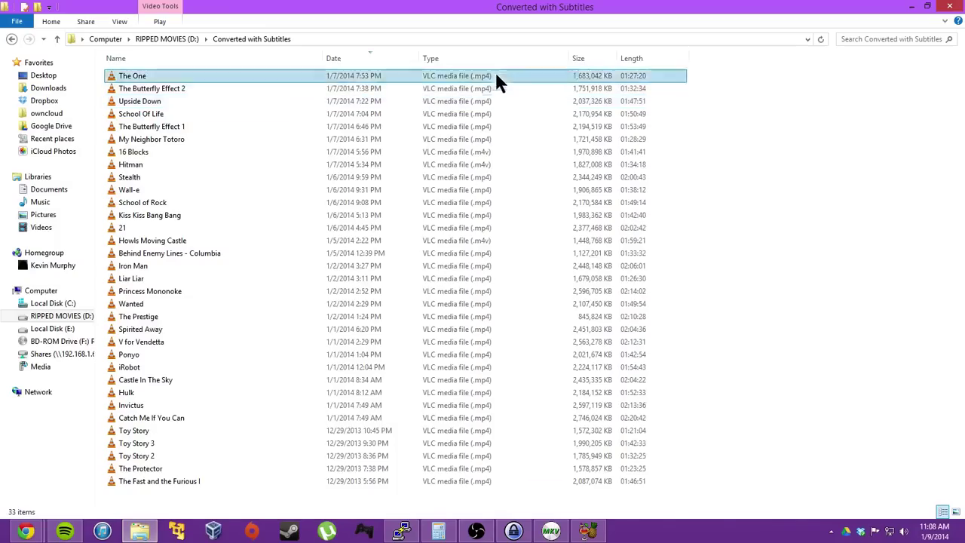
{"action": "left_click", "coordinate": [912, 6]}
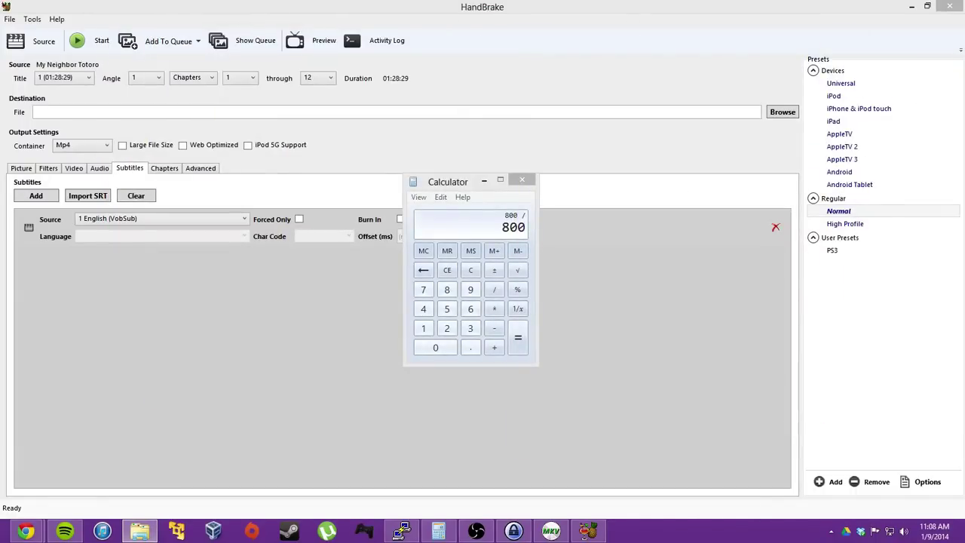
{"action": "left_click", "coordinate": [438, 531]}
Clear the entry and calculate 871 / 40, giving 21.775, then switch to File Explorer.
{"action": "key", "text": "Escape"}
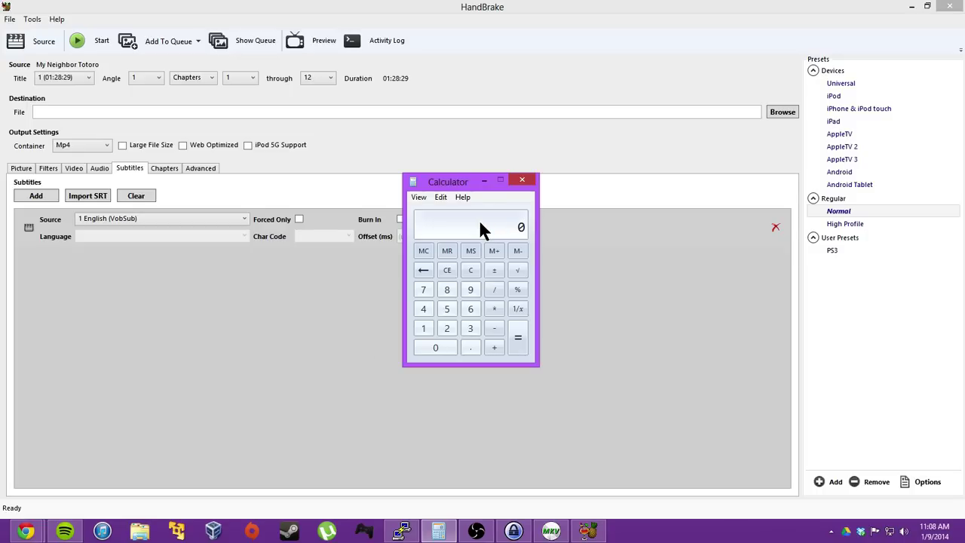
{"action": "type", "text": "871/40"}
{"action": "key", "text": "Return"}
{"action": "left_click", "coordinate": [139, 532]}
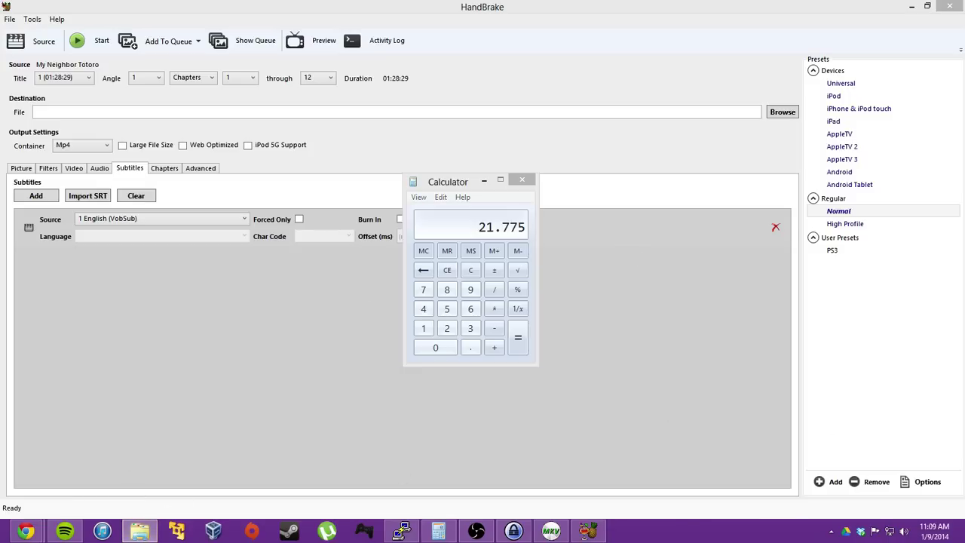